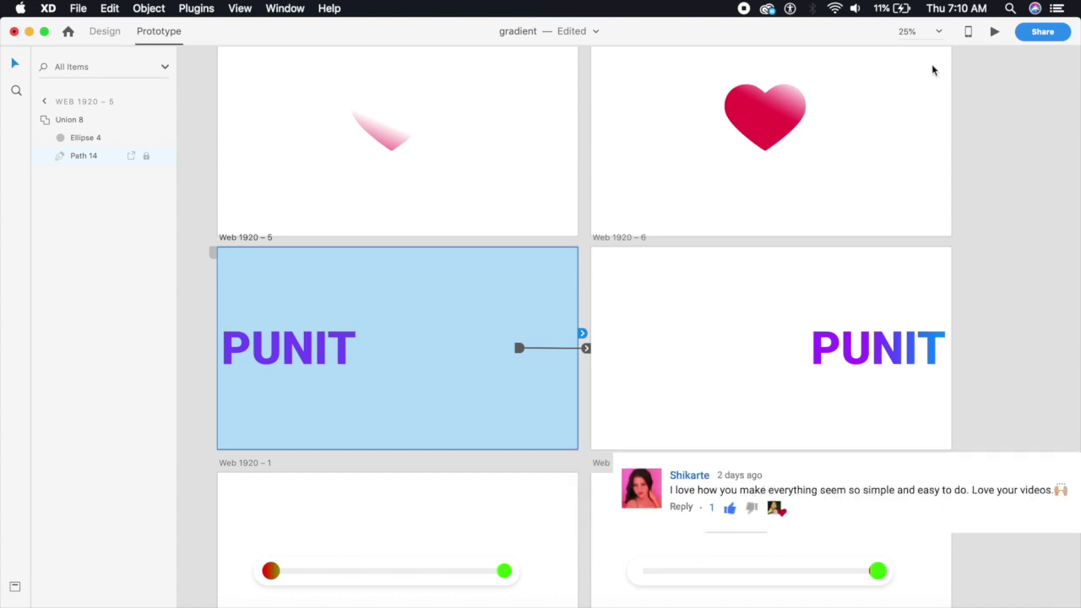
Step: Preview the PUNIT slide prototype by dragging the text across to trigger its transition
left_click(999, 32)
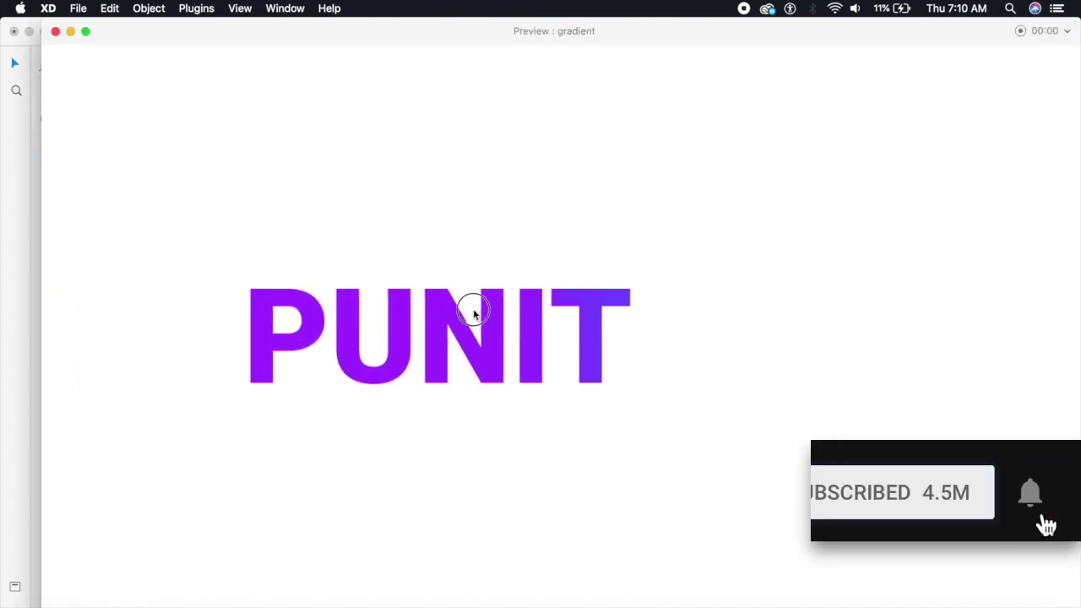
left_click_drag(605, 314, 922, 312)
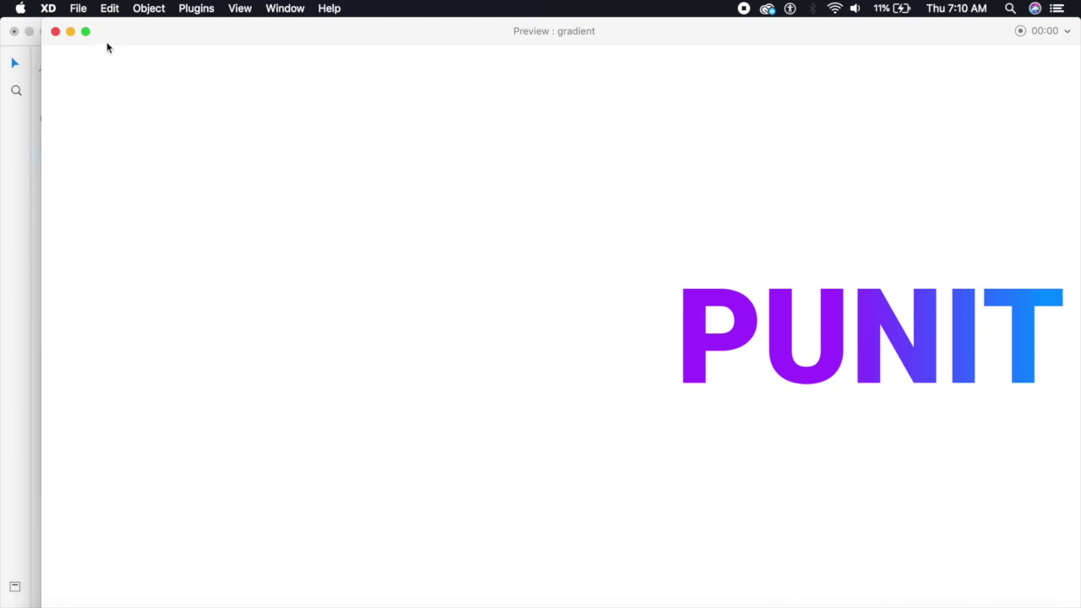
left_click(56, 32)
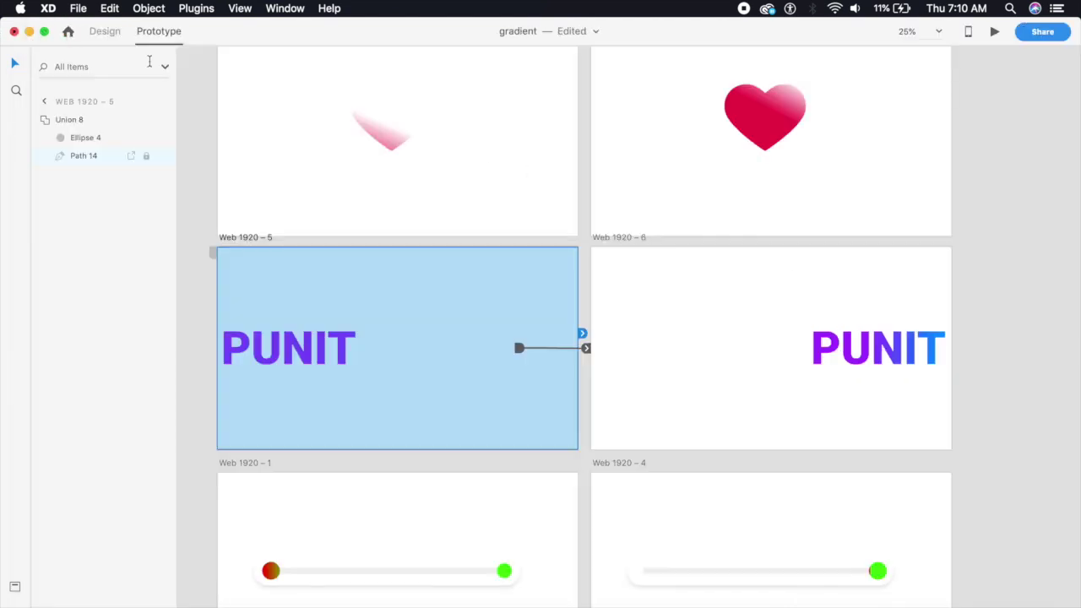
Step: Preview the slider prototype, moving the red knob along the track to the green end
scroll(511, 493, "down", 2)
left_click(525, 465)
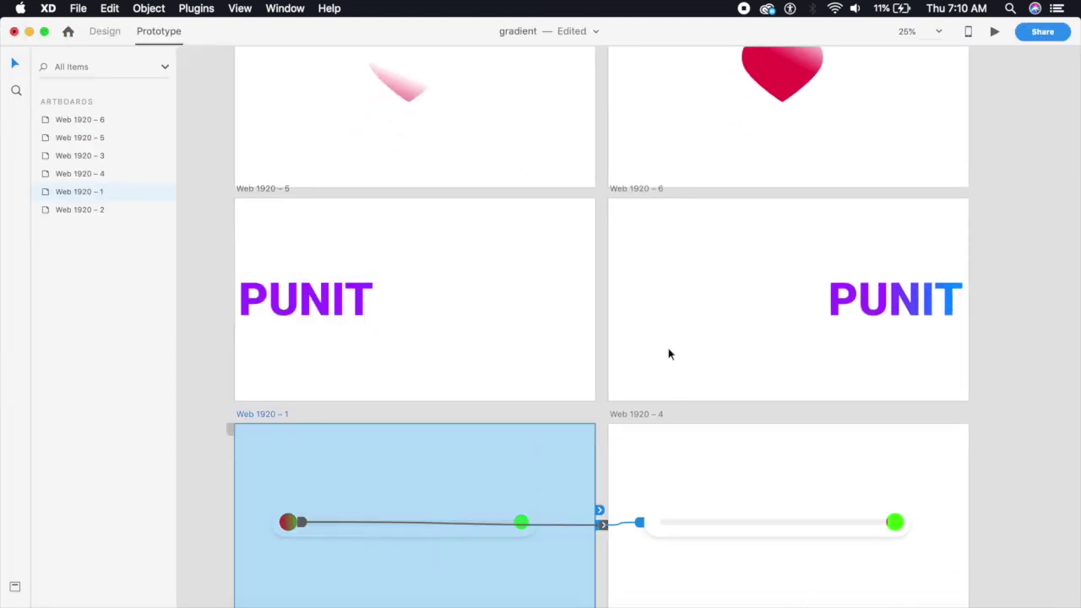
left_click(995, 32)
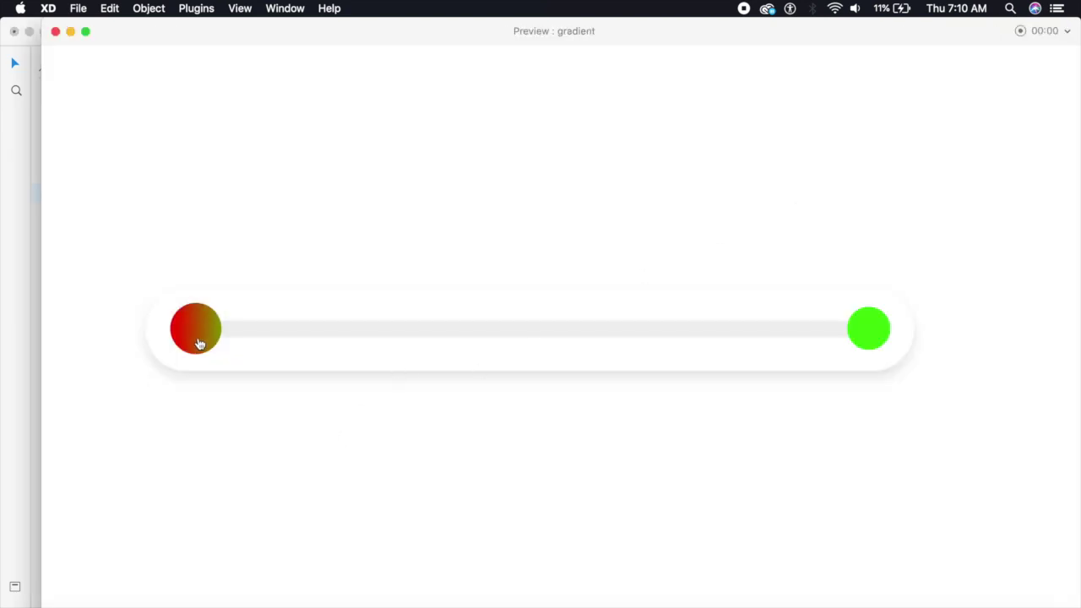
left_click_drag(200, 343, 883, 340)
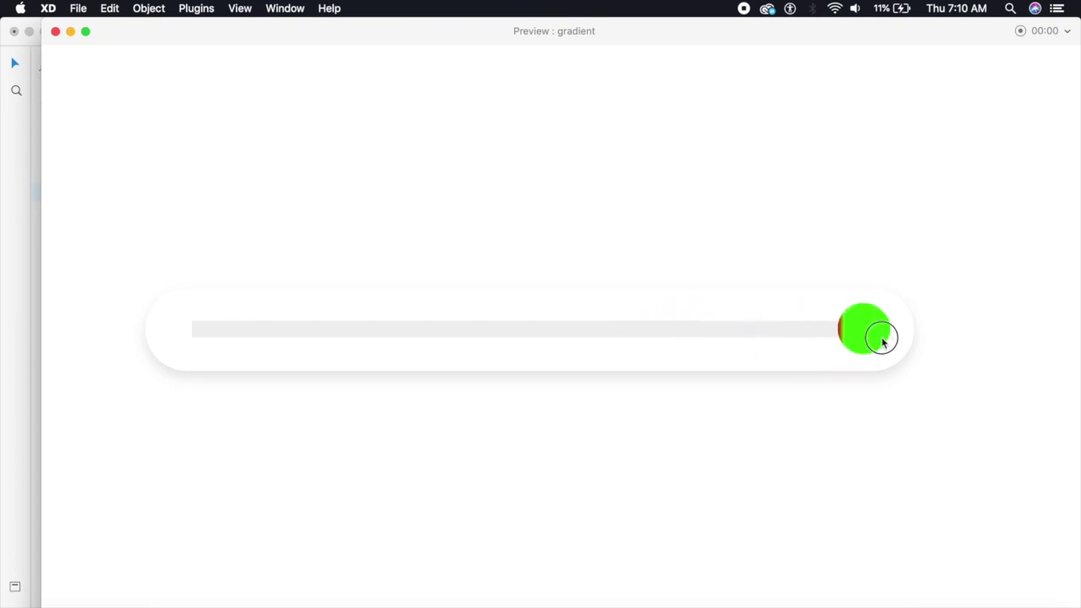
left_click(55, 31)
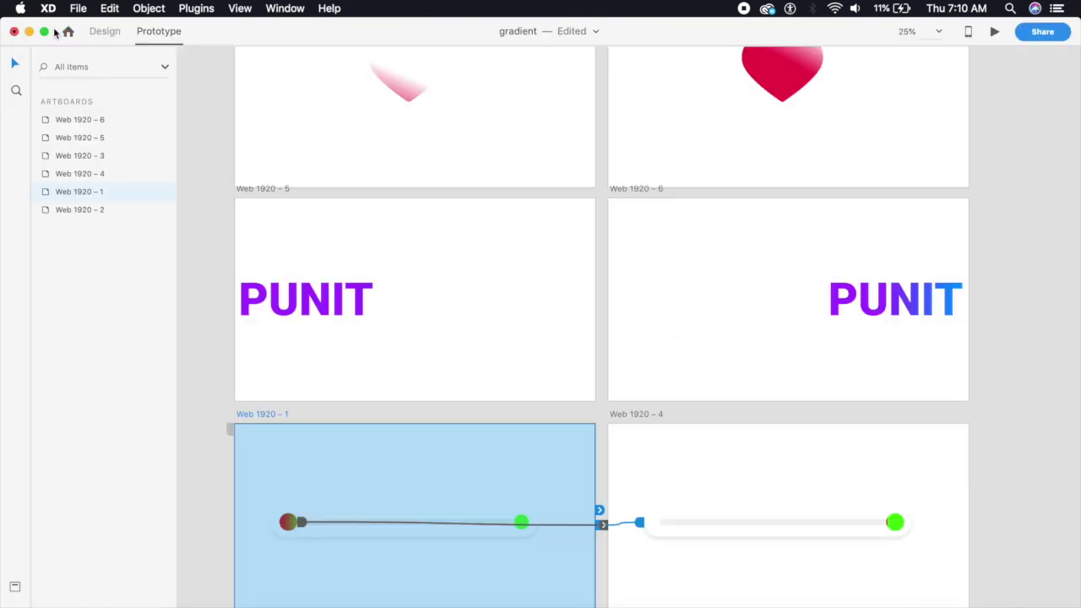
Step: Preview the heart gradient prototype, tapping the shape into the heart and back
left_click(509, 155)
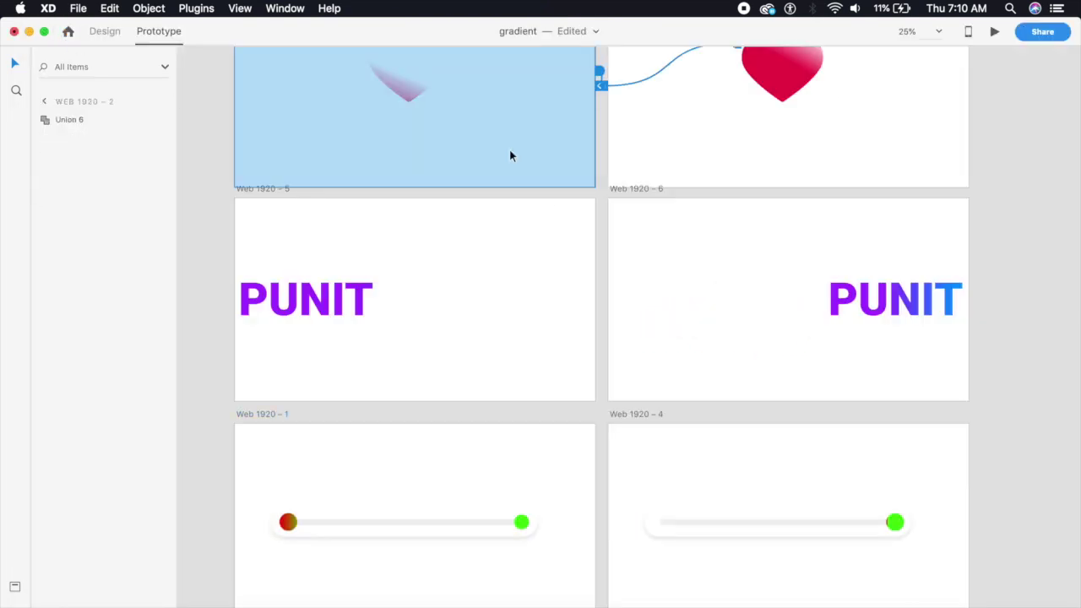
left_click(992, 31)
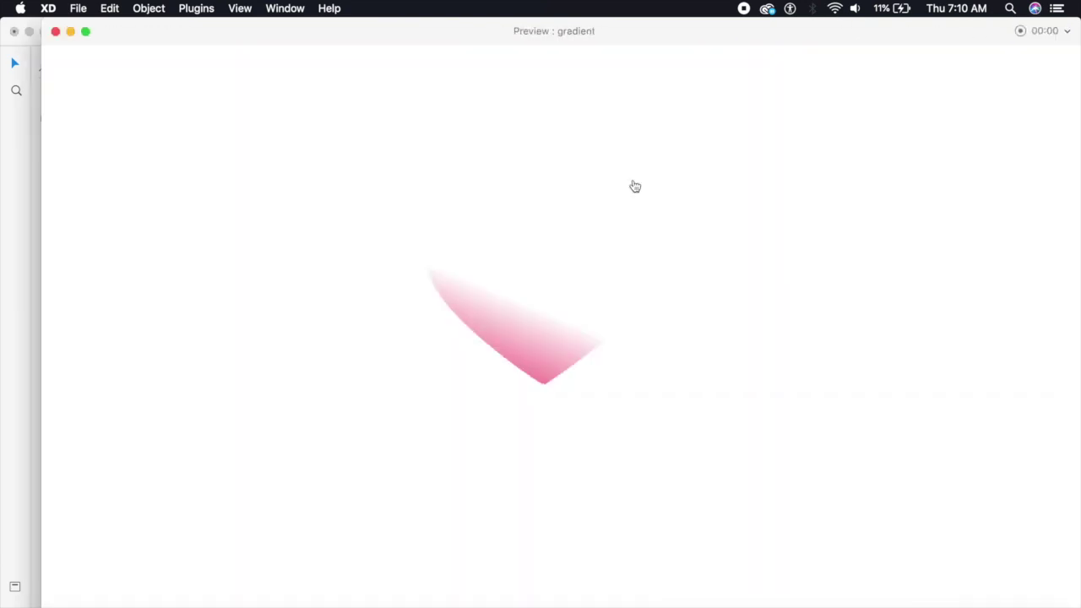
left_click(572, 360)
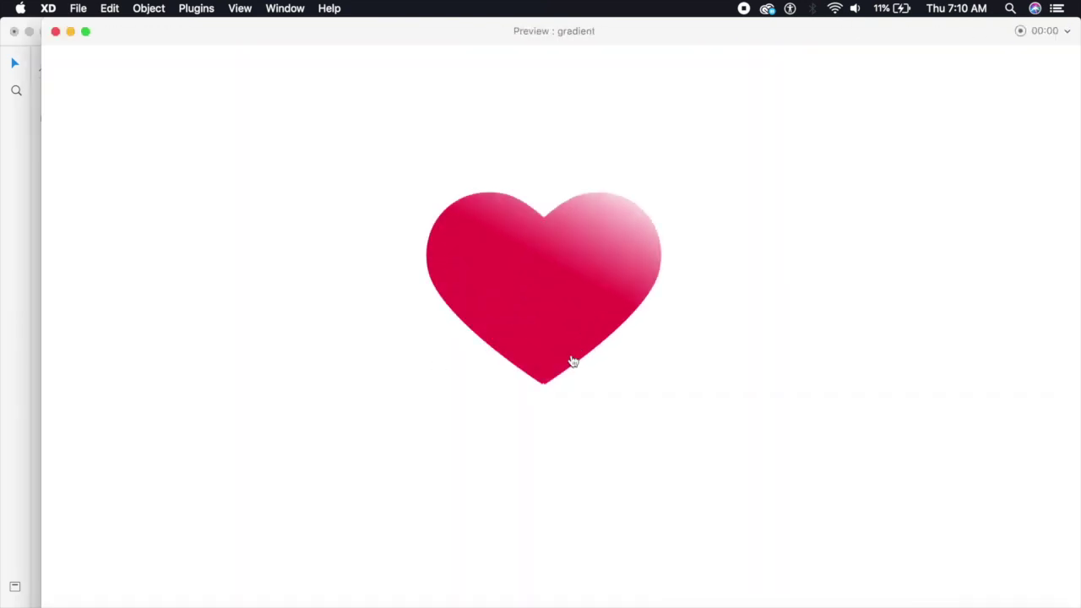
left_click(572, 361)
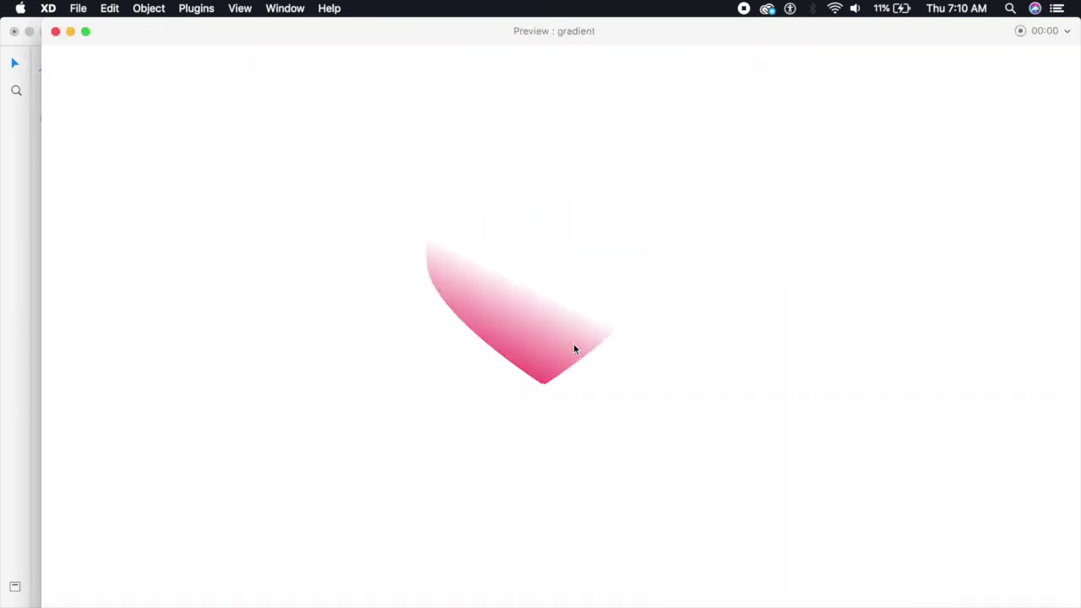
left_click(56, 32)
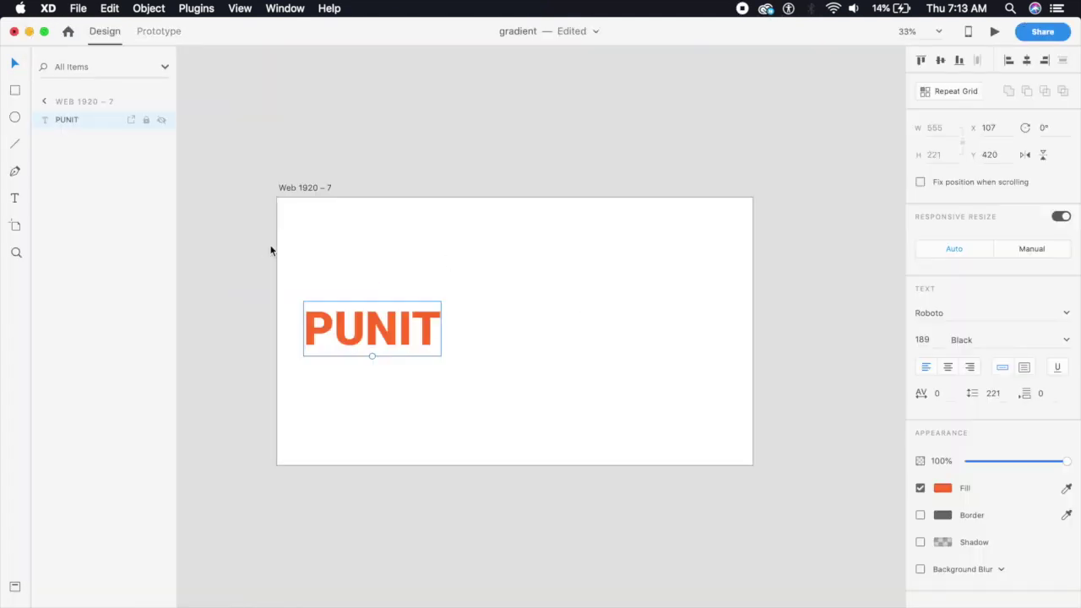
Step: Scale the PUNIT text on Web 1920 – 7 to size 267 and move it slightly up-right
left_click(299, 189)
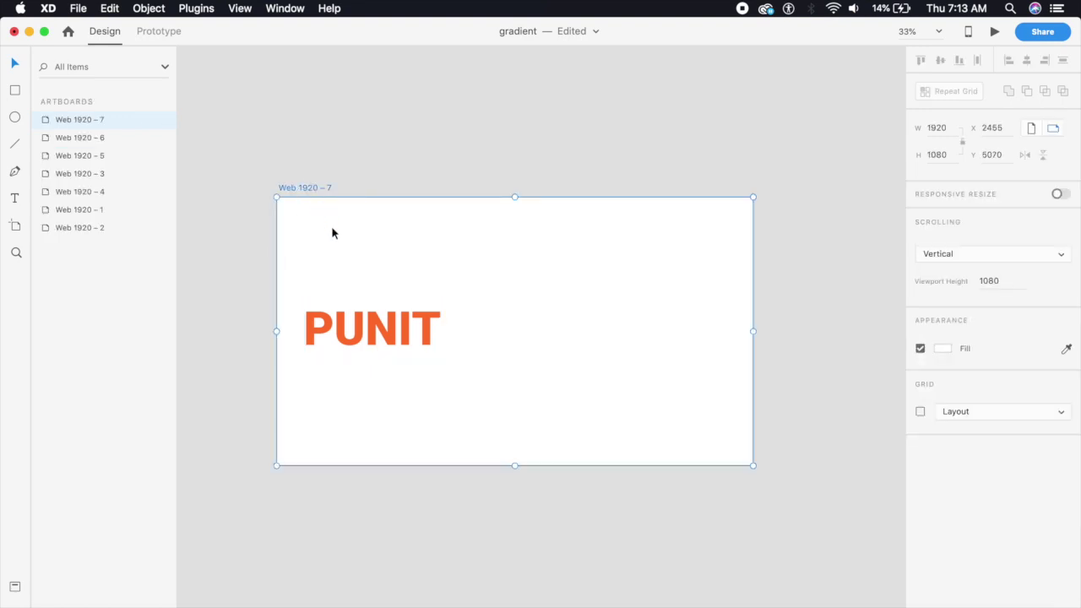
left_click(371, 339)
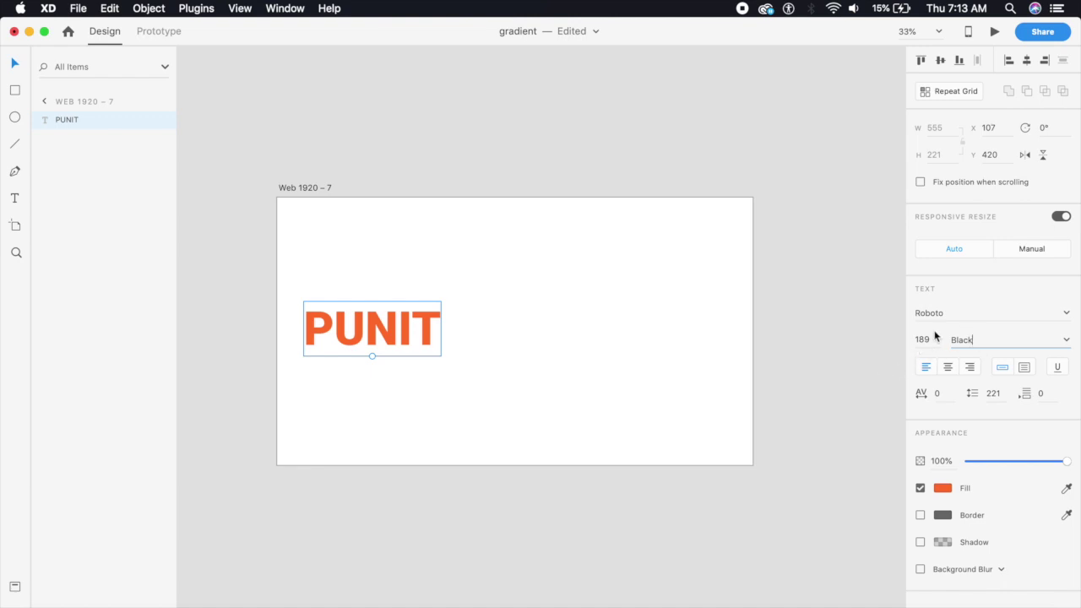
left_click(611, 422)
scroll(439, 446, "left", 2)
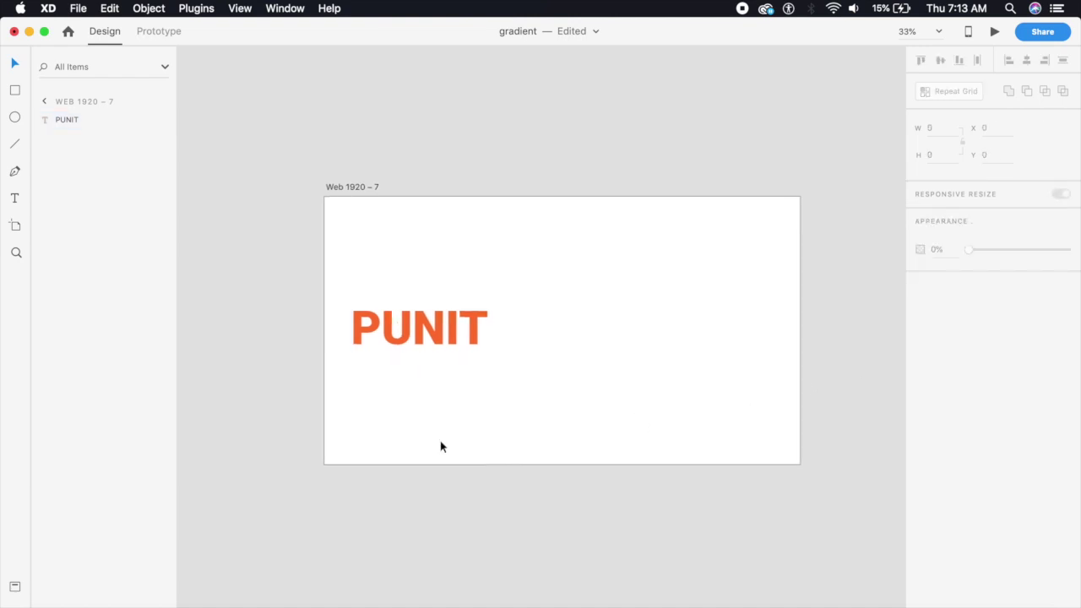
scroll(427, 453, "up", 3)
left_click(442, 330)
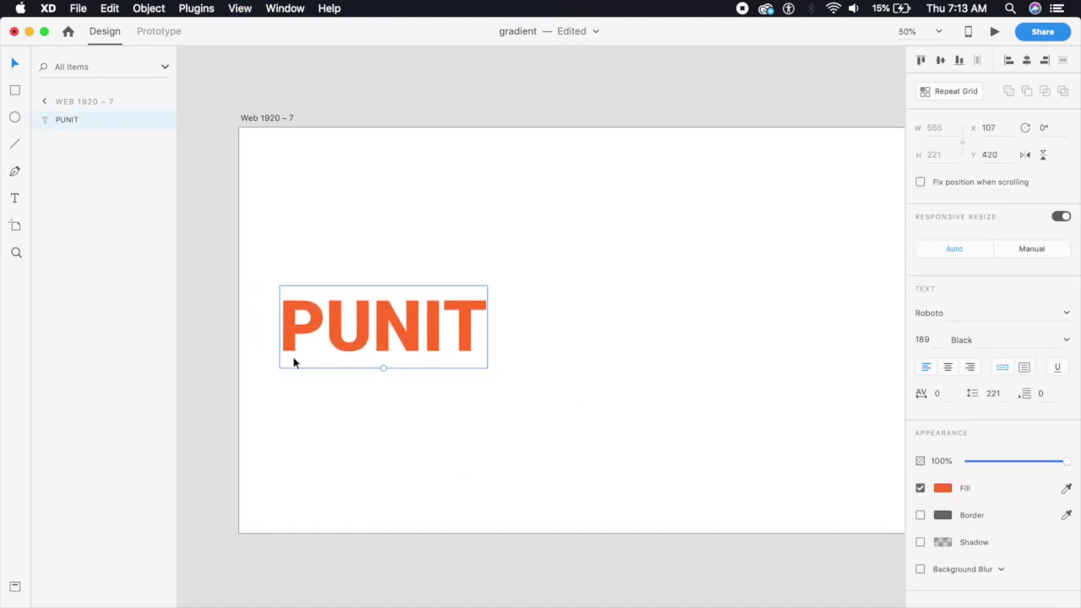
left_click_drag(384, 368, 383, 403)
left_click_drag(399, 354, 411, 342)
left_click(521, 445)
key("super+minus")
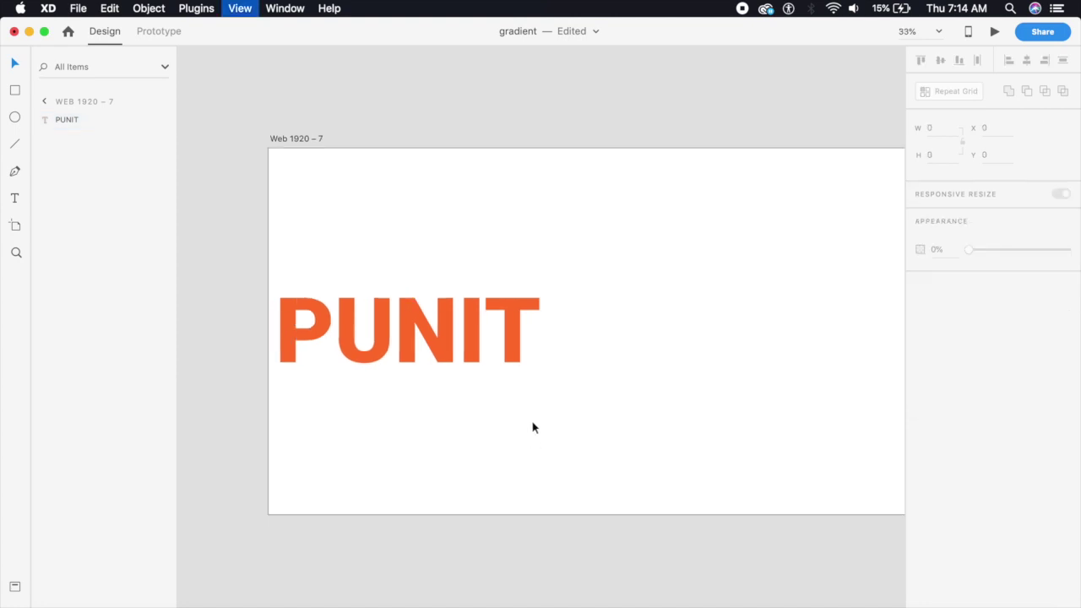
Step: Draw a small circle at the artboard's right side and nudge it slightly right and down
left_click(16, 119)
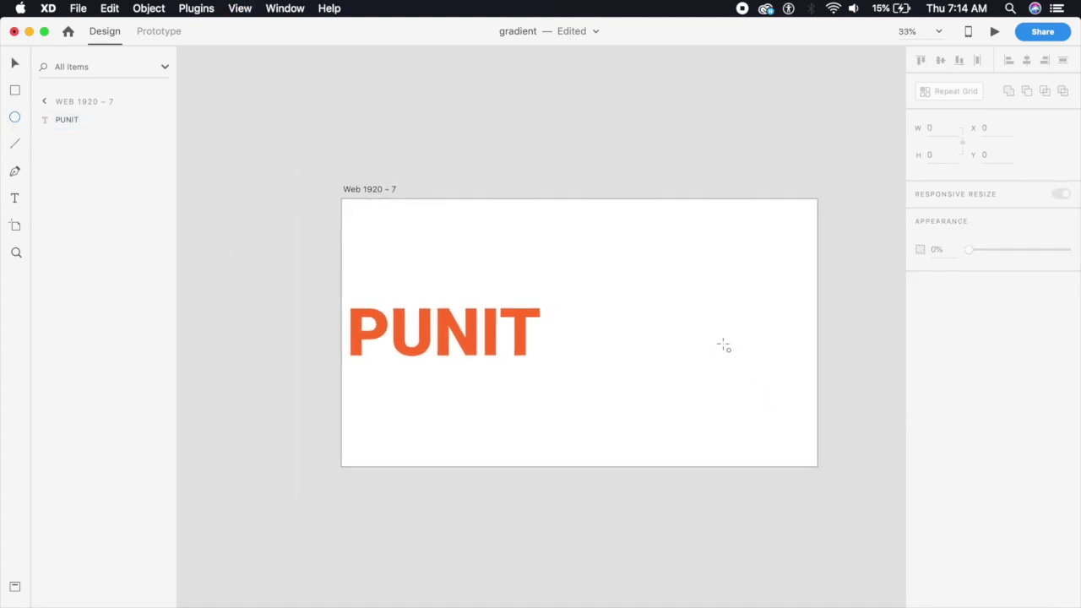
left_click_drag(772, 319, 798, 346)
left_click(14, 62)
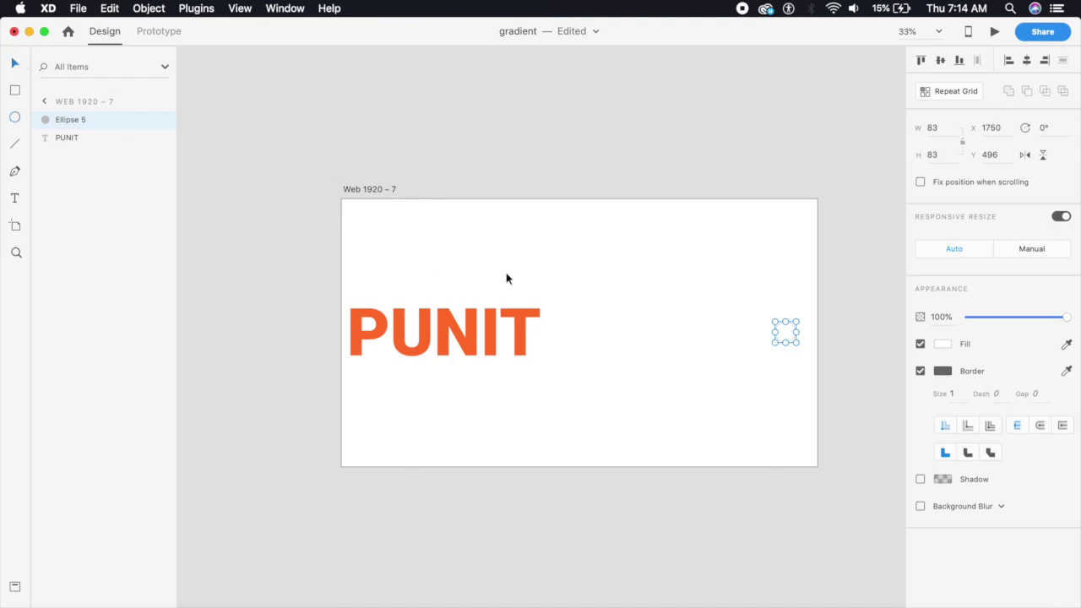
scroll(588, 294, "right", 2)
left_click_drag(714, 332, 718, 336)
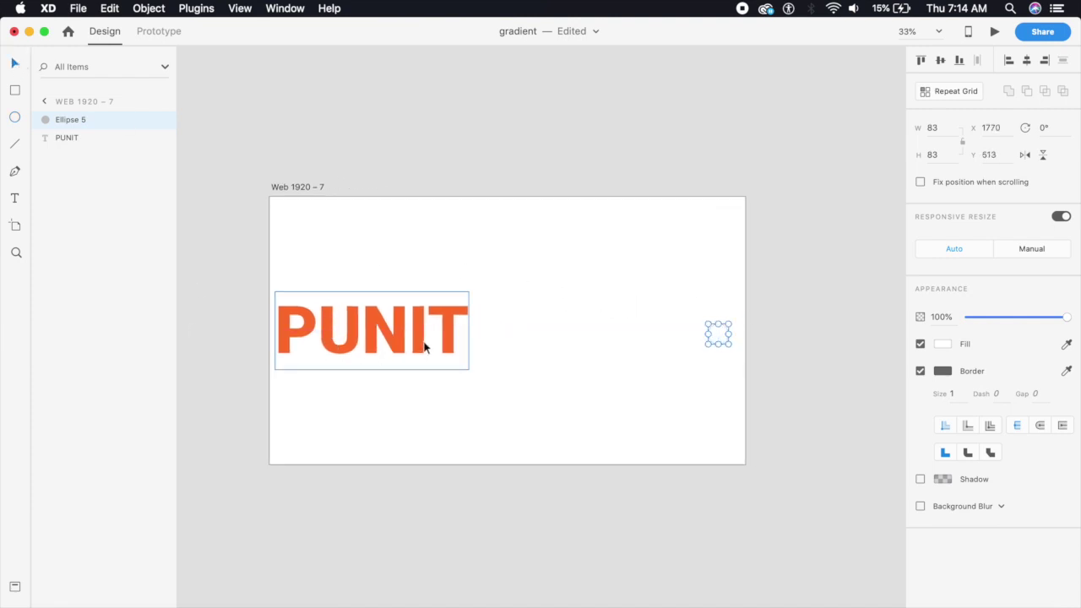
Step: Convert the PUNIT text to a path and unite it with the circle as Union 9
left_click(455, 342, "shift")
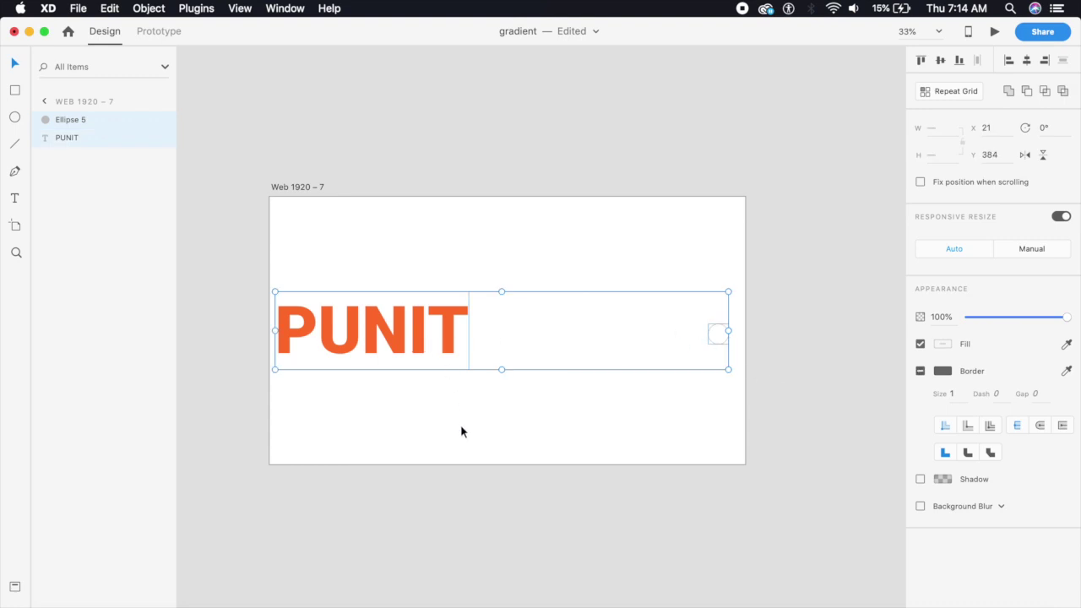
left_click(445, 315)
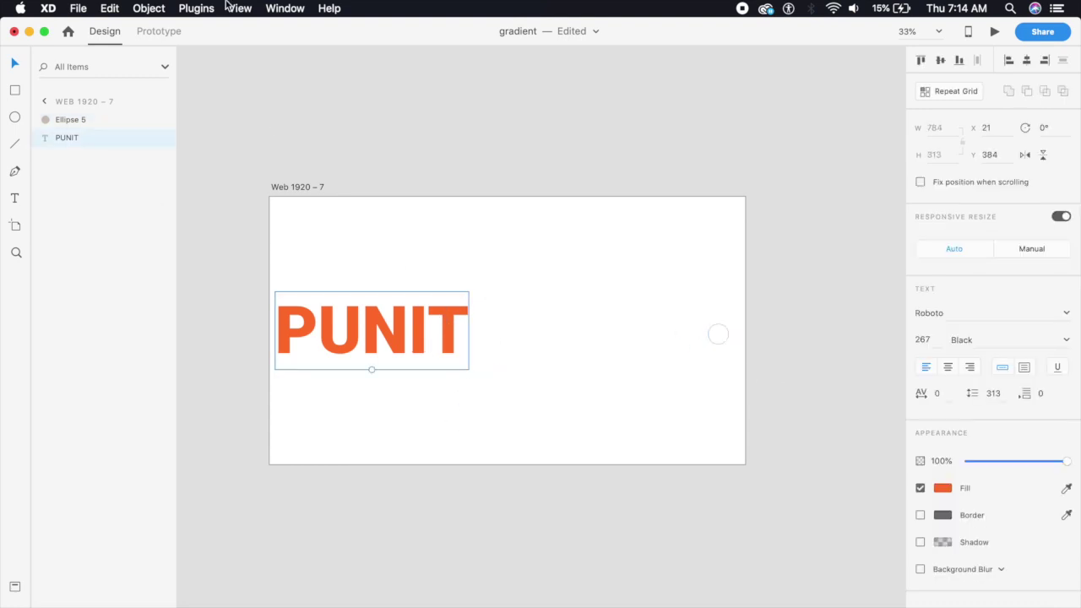
left_click(147, 10)
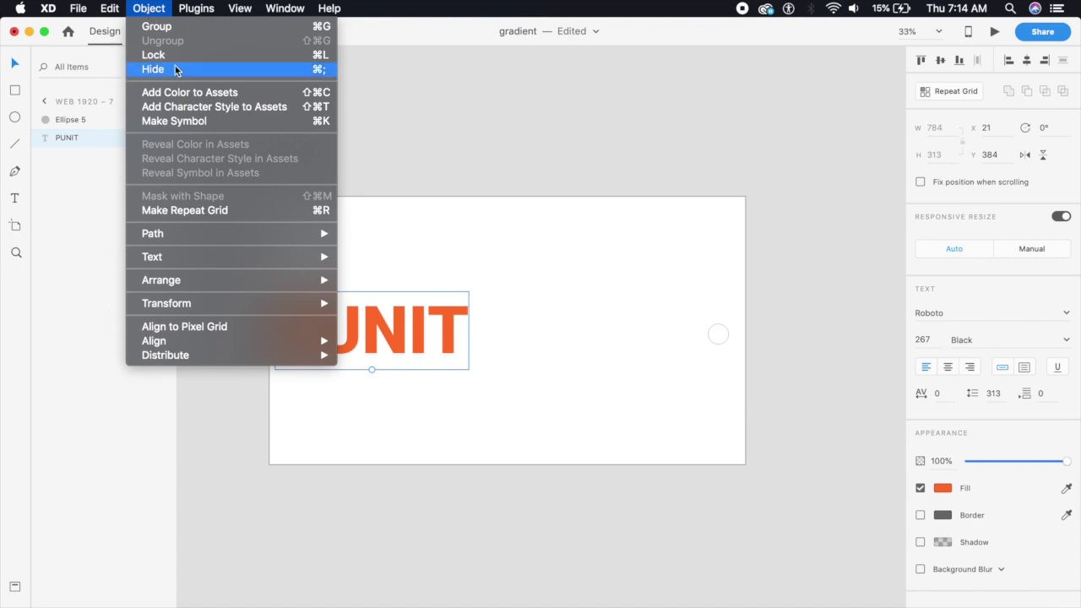
mouse_move(283, 261)
mouse_move(302, 234)
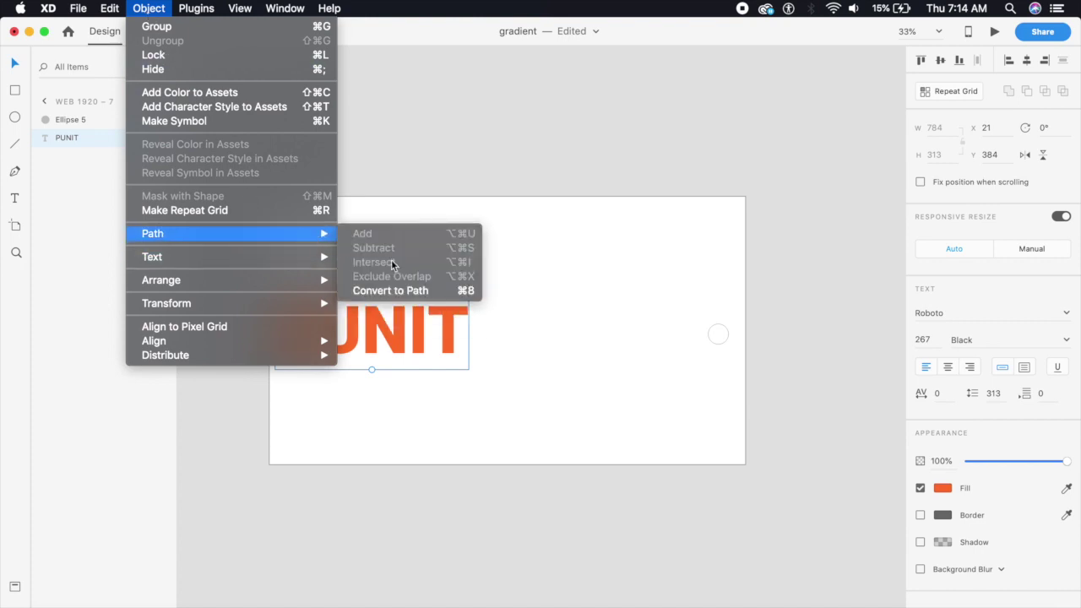
left_click(391, 291)
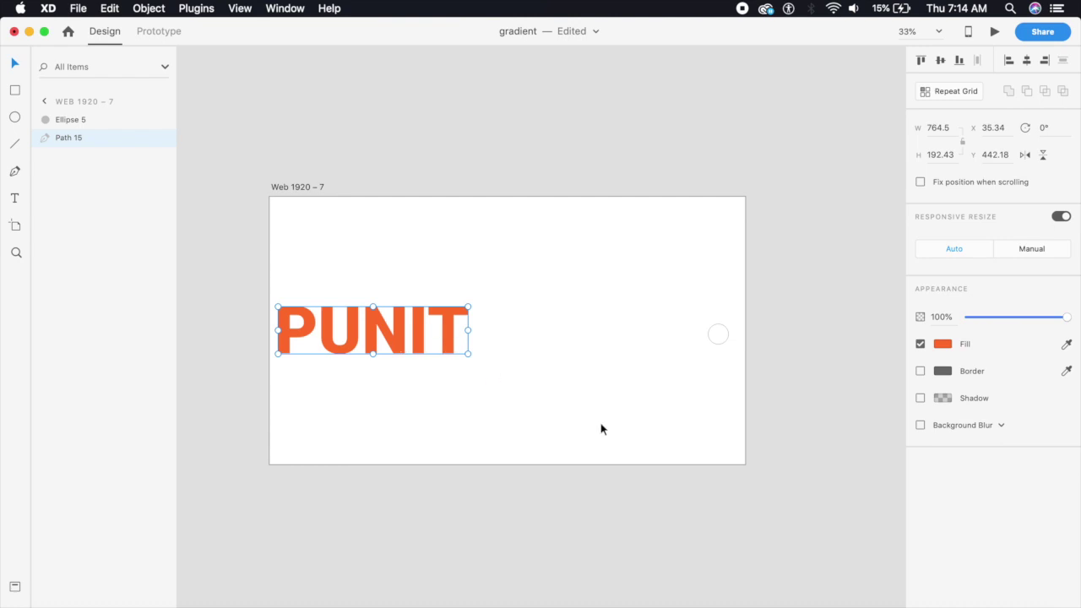
left_click(719, 335, "shift")
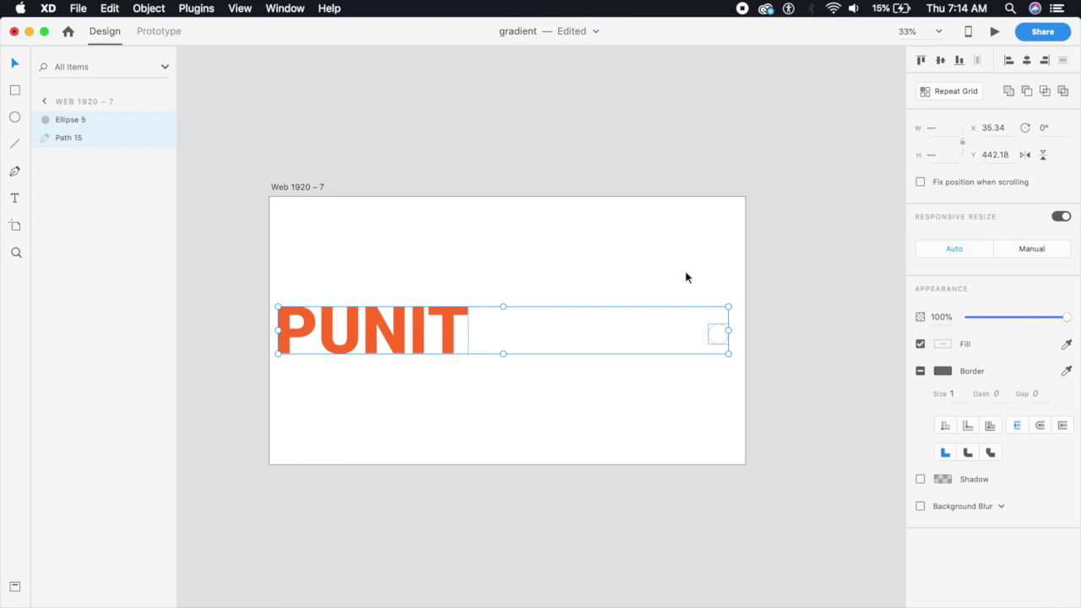
left_click(1008, 92)
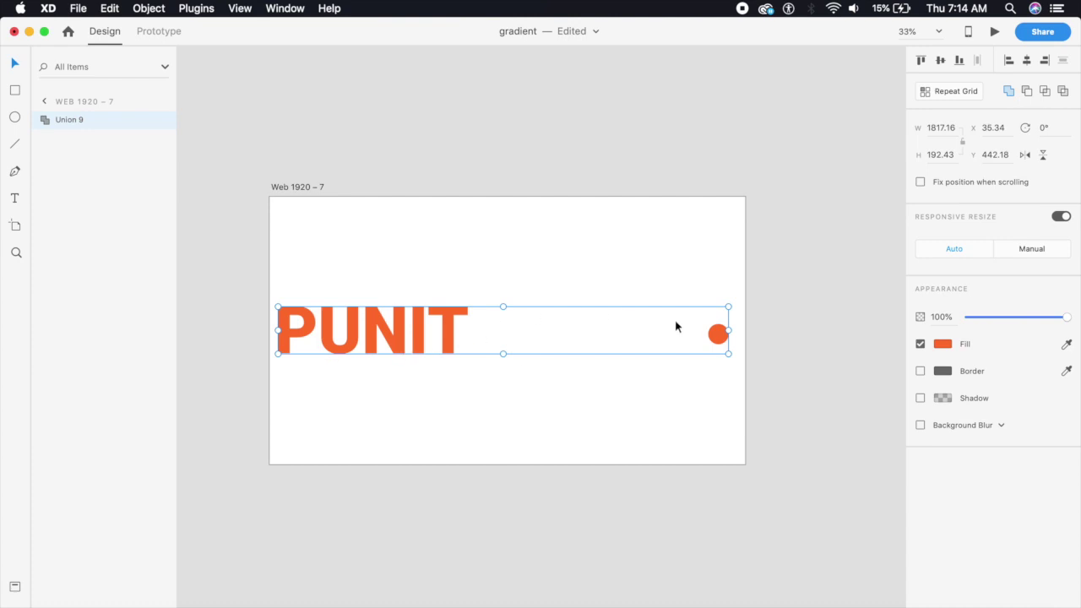
Step: Switch the fill to a linear gradient stretched from the PUNIT word to the circle
left_click(947, 347)
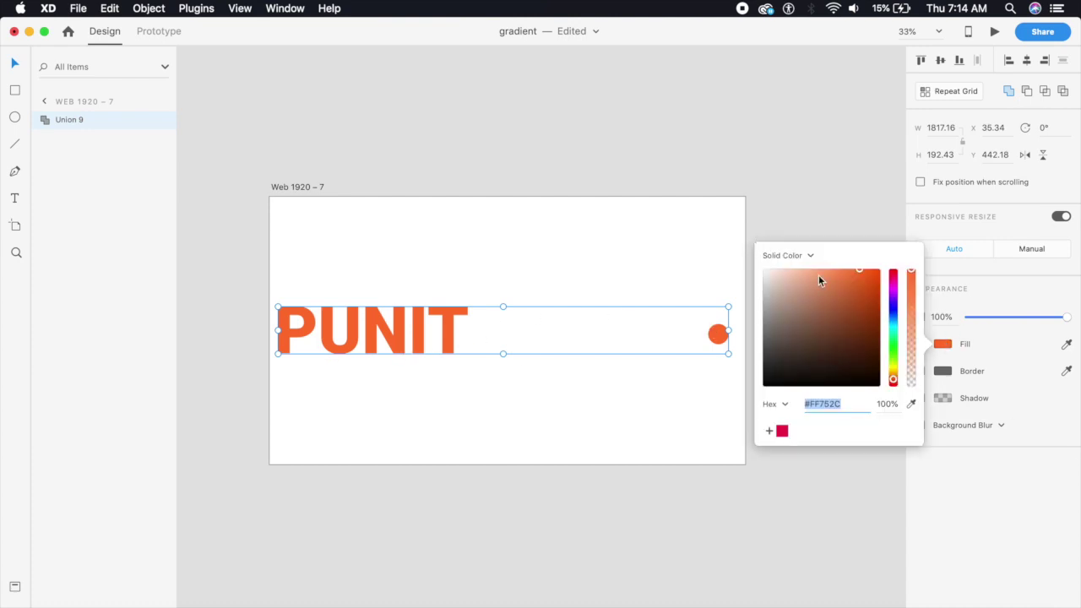
left_click(798, 256)
left_click(798, 268)
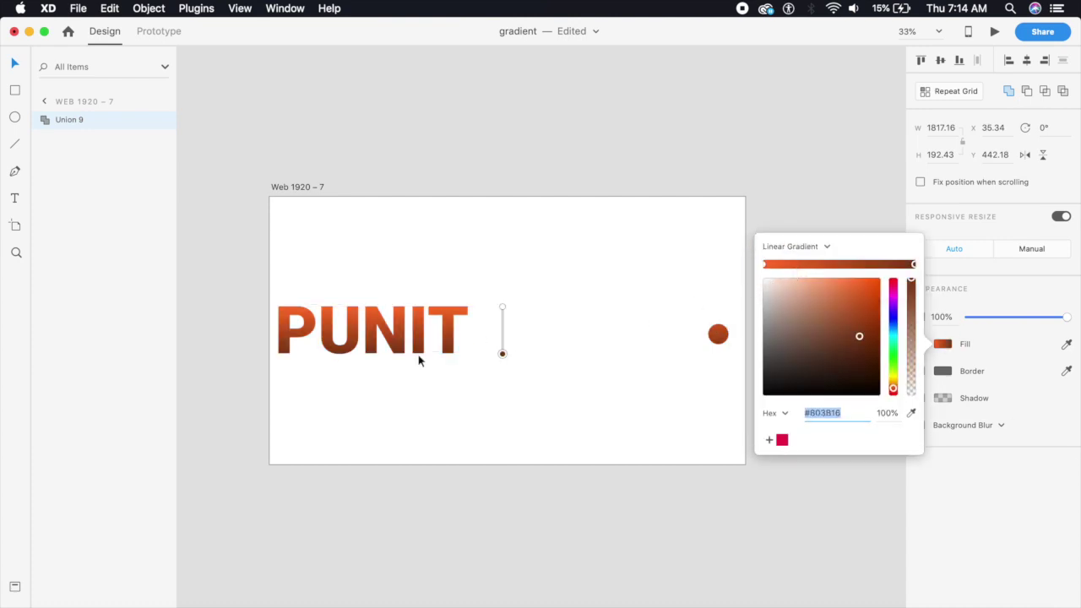
left_click(503, 353)
left_click_drag(504, 354, 709, 335)
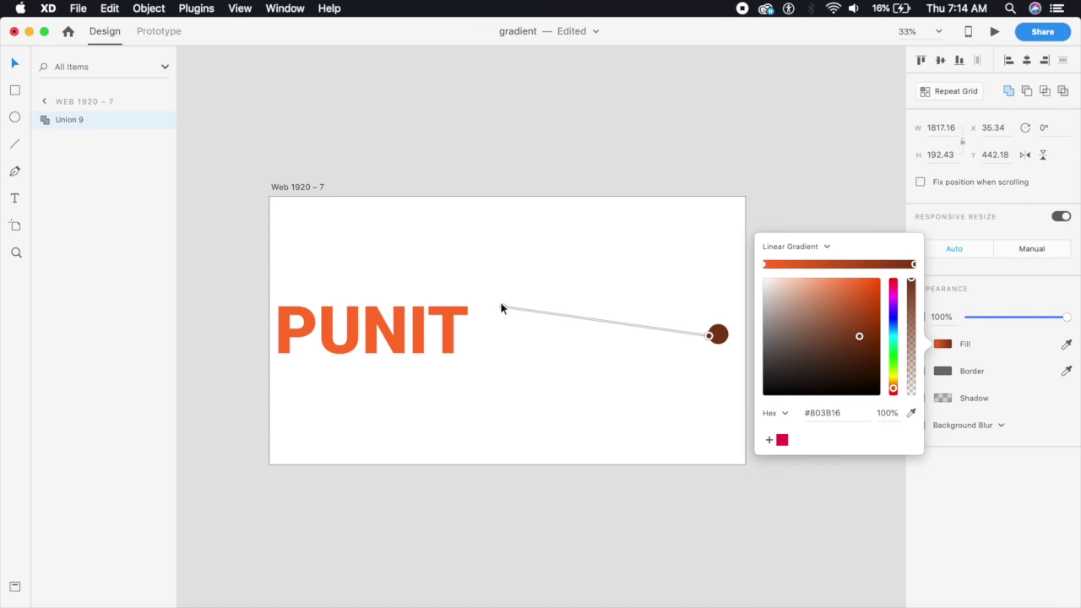
left_click_drag(501, 309, 460, 337)
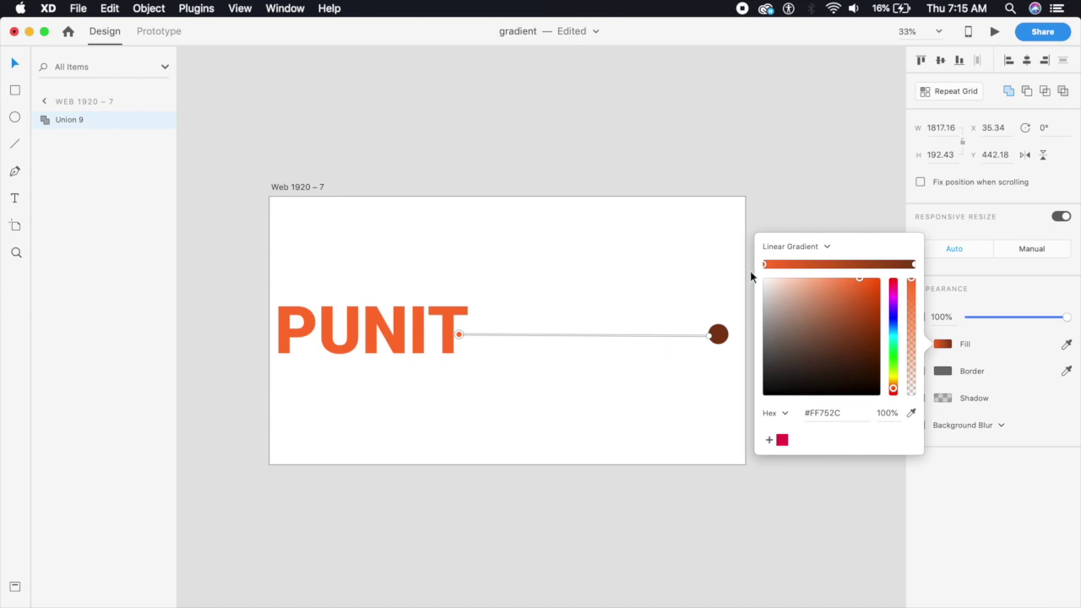
Step: Set the gradient start to purple #AE2CFF, the end to cyan #00D8FF, and shift the end left
left_click_drag(888, 340, 892, 304)
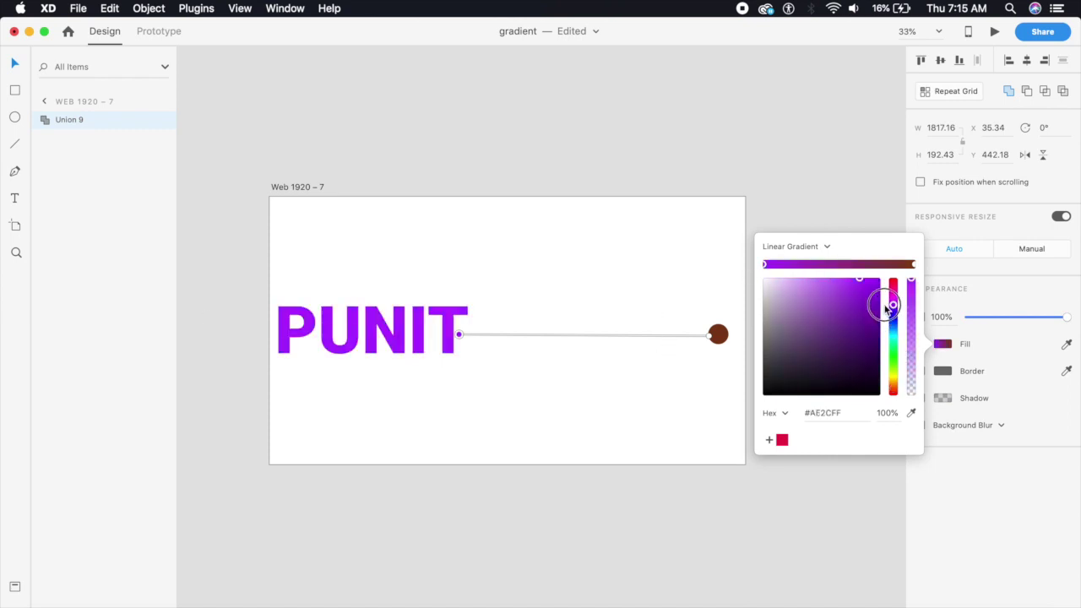
left_click(912, 265)
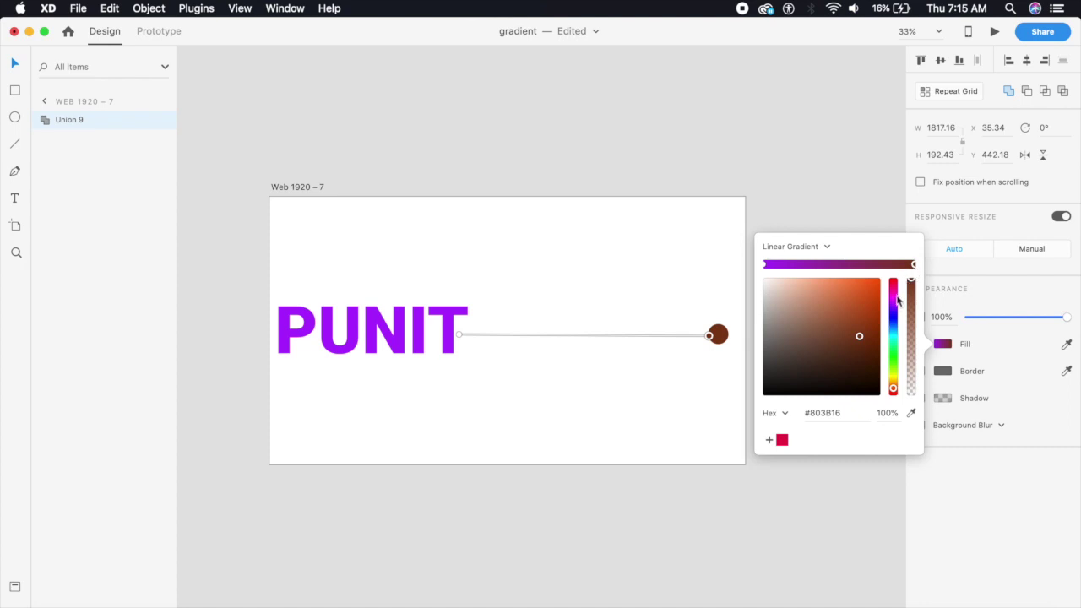
left_click_drag(892, 311, 892, 335)
left_click_drag(870, 296, 886, 266)
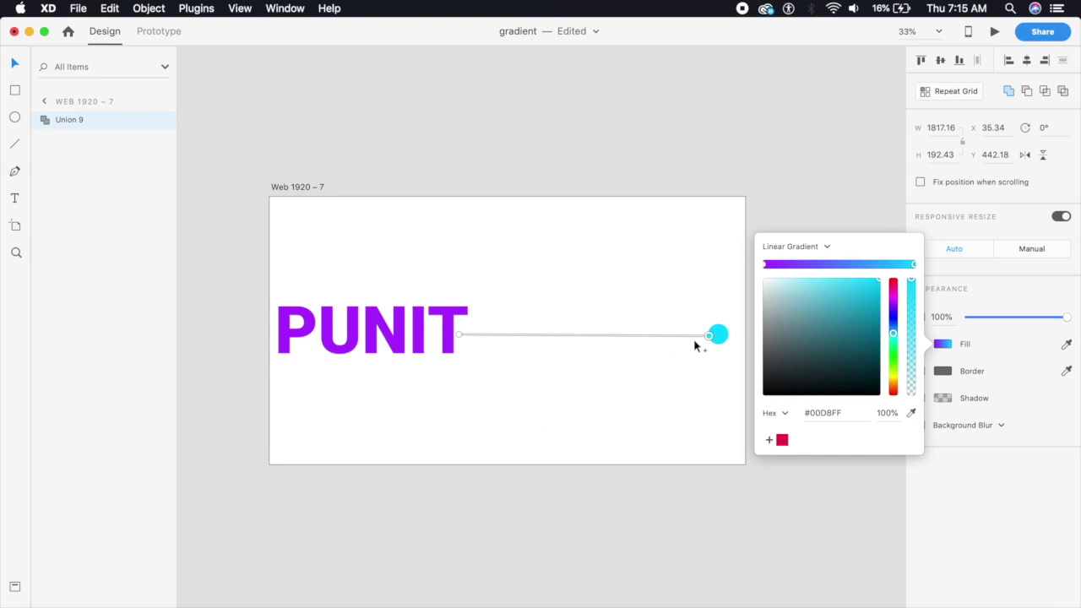
left_click_drag(707, 336, 596, 338)
left_click(548, 374)
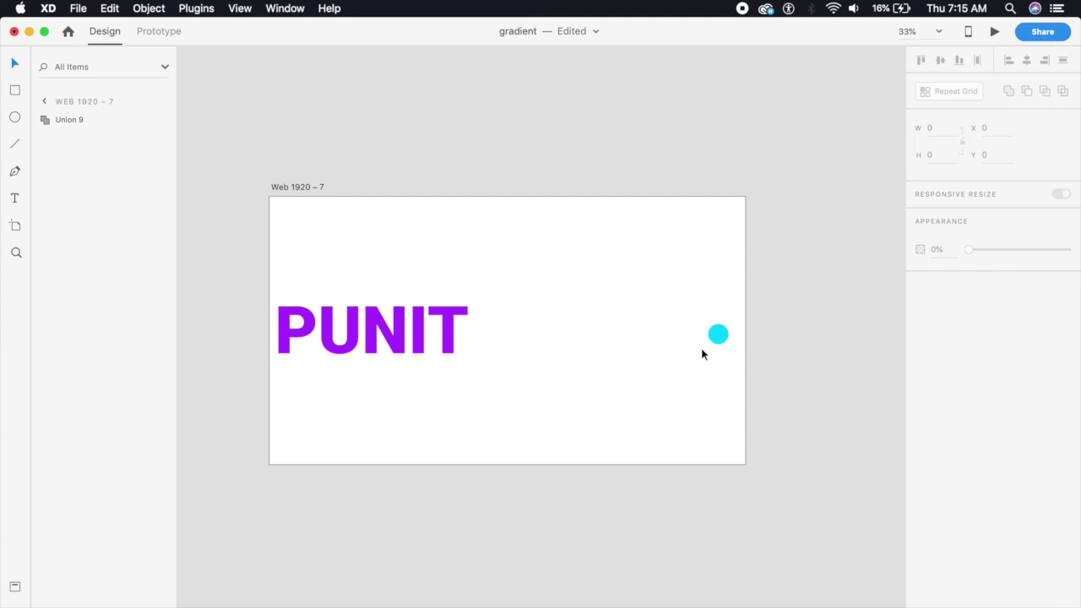
Step: Set the cyan circle's width to 0 so it disappears
double_click(721, 335)
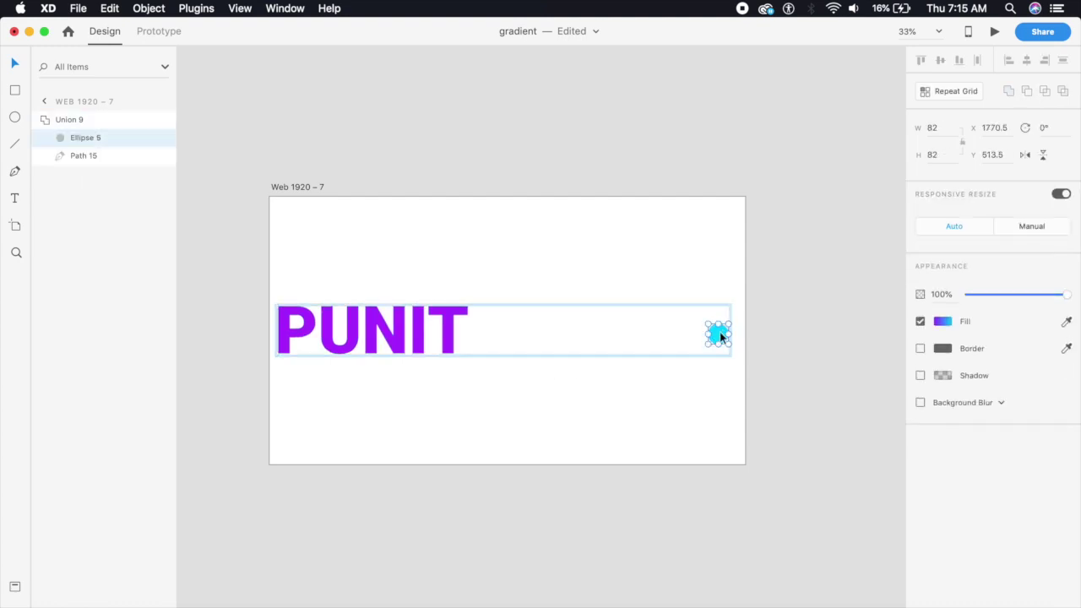
left_click(946, 128)
type("0")
key("Return")
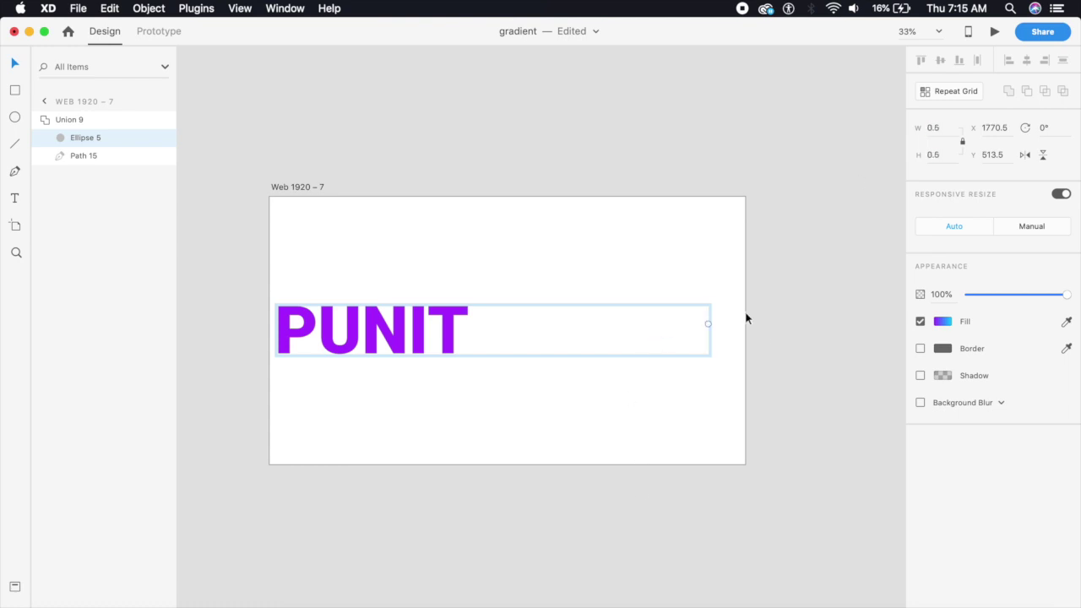
Step: Duplicate the Web 1920 – 7 artboard as Web 1920 – 8 with Cmd+D
left_click(723, 335)
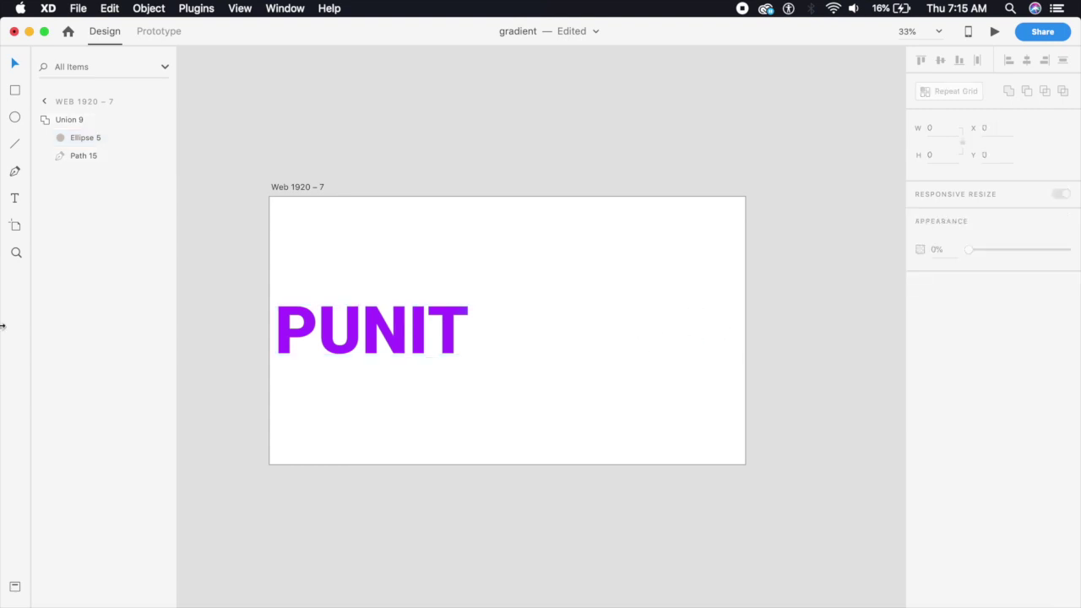
left_click(303, 189)
key("super+d")
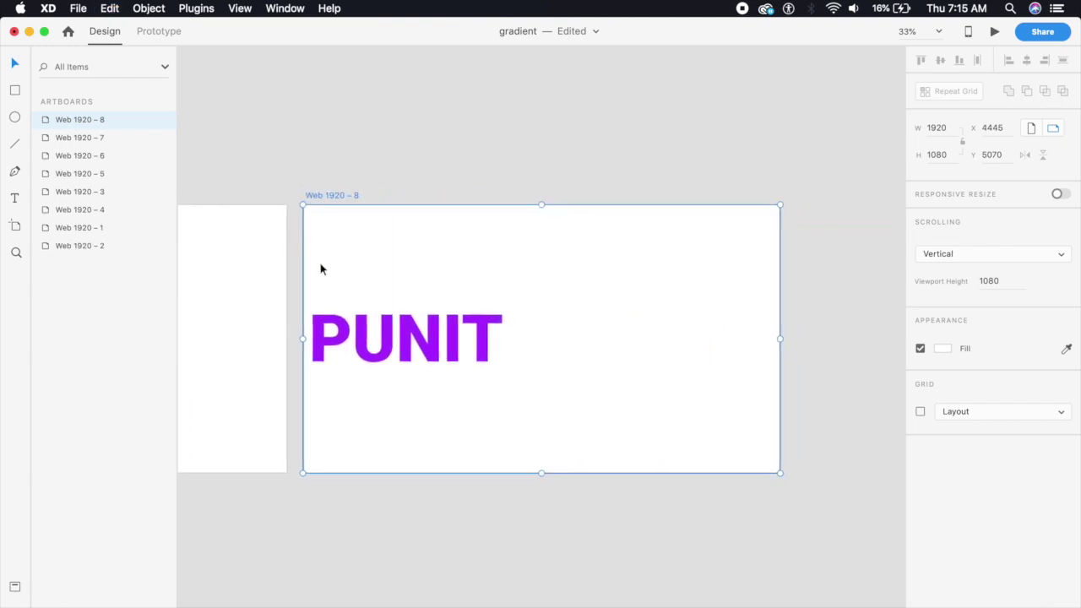
Step: Slide the PUNIT lettering on Web 1920 – 8 right within its mask so it fades to cyan
double_click(456, 359)
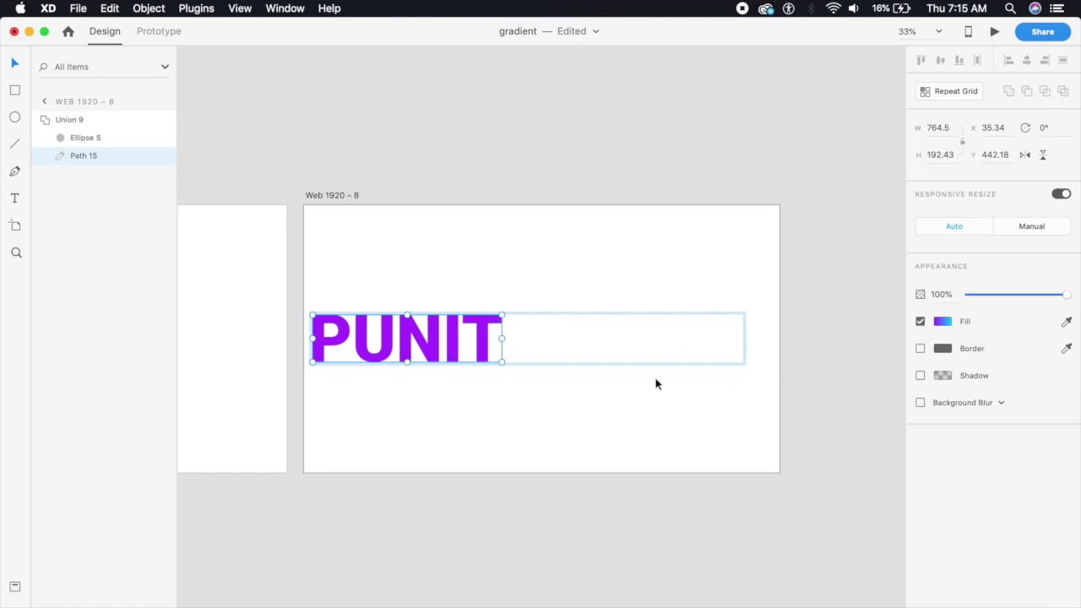
left_click_drag(450, 342, 719, 334)
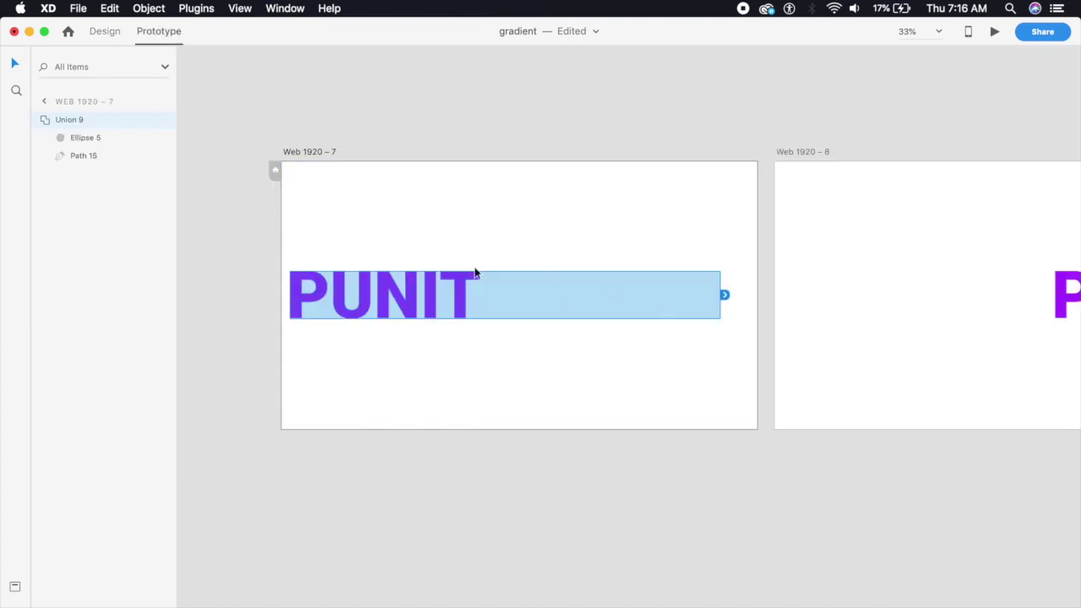
Step: Connect Union 9 to Web 1920 – 8 with a Drag trigger, Auto-Animate and Ease In-Out
left_click_drag(725, 295, 830, 288)
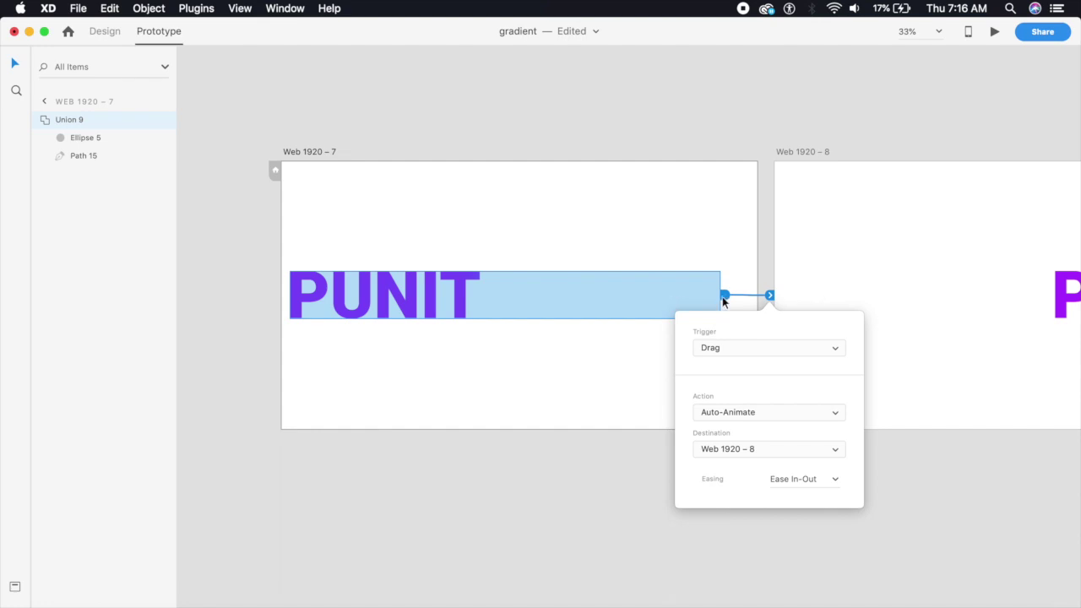
left_click(806, 348)
left_click(789, 348)
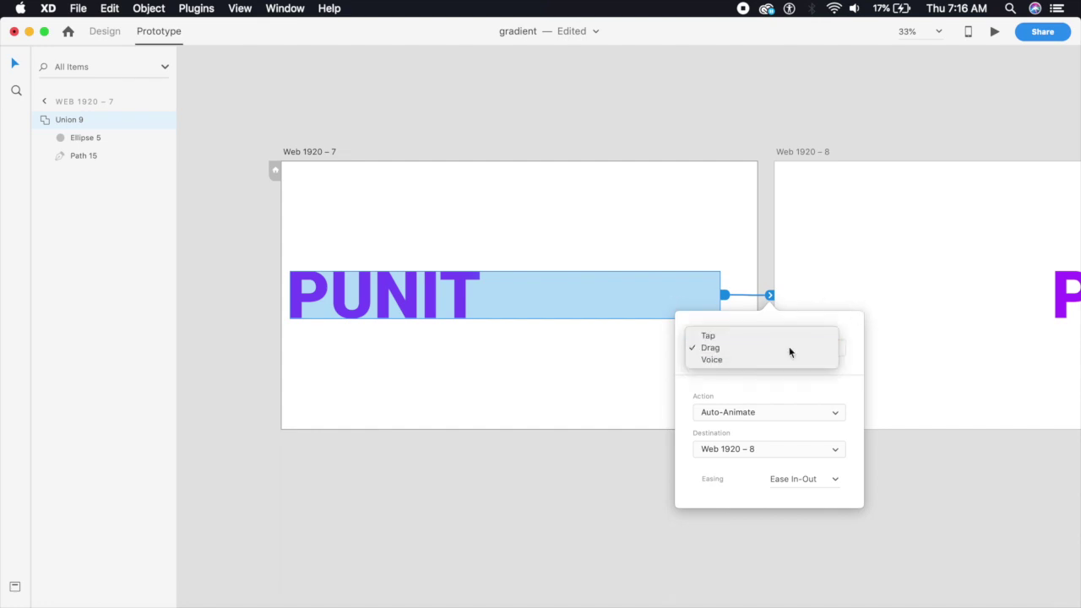
left_click(833, 478)
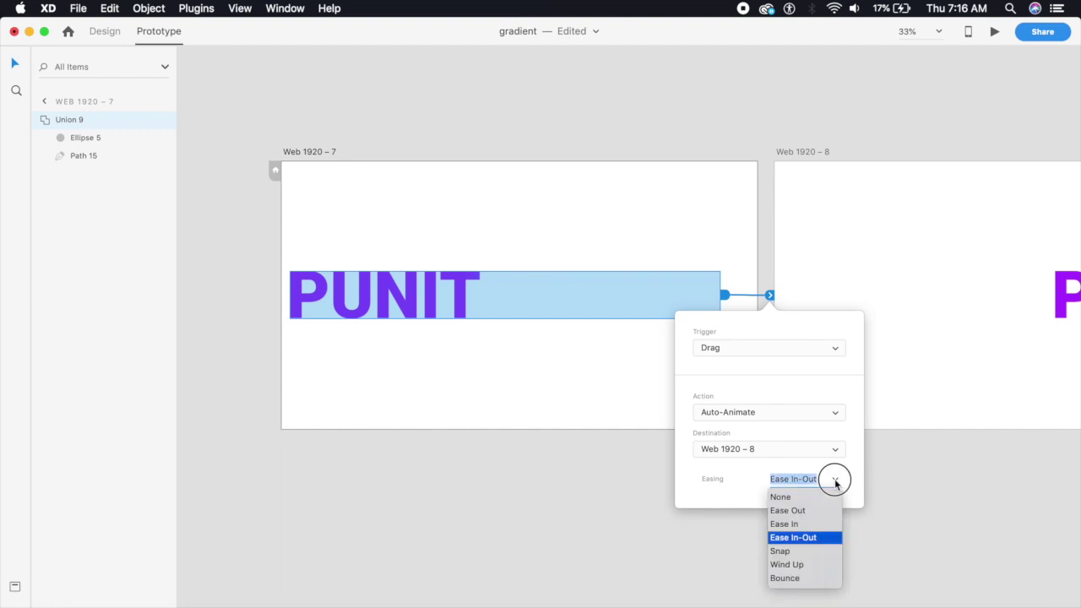
left_click(798, 539)
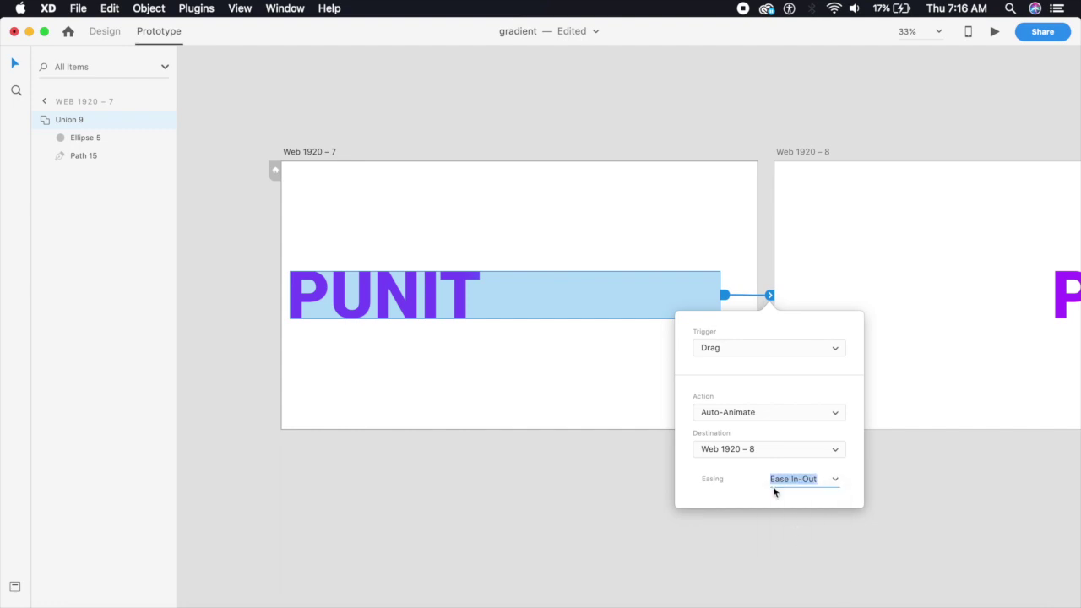
left_click(514, 389)
Step: Preview the prototype, dragging PUNIT right to watch its gradient shift to cyan
left_click(992, 32)
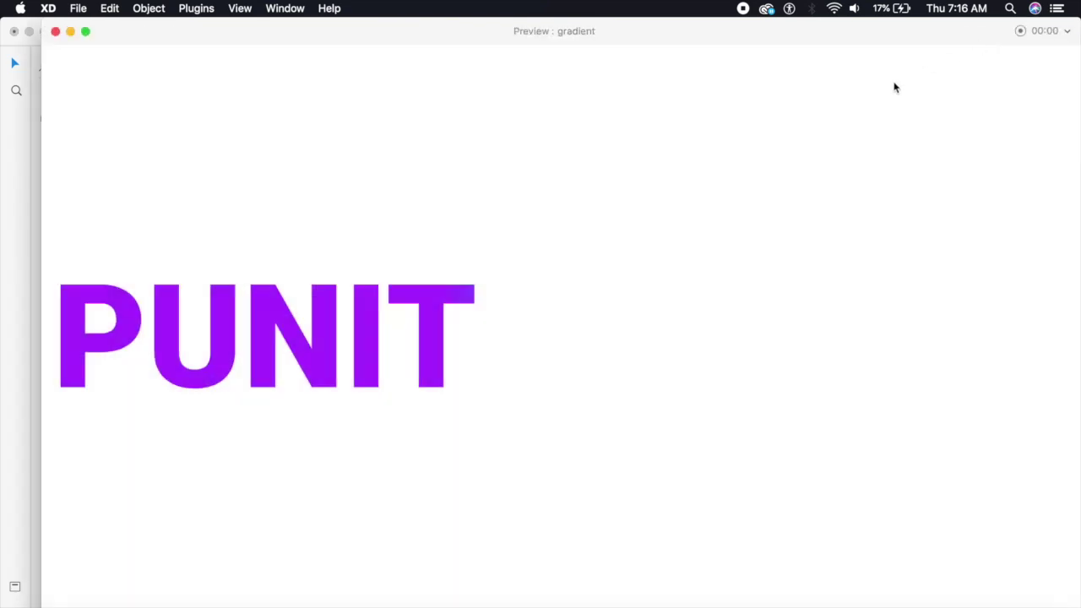
left_click(425, 355)
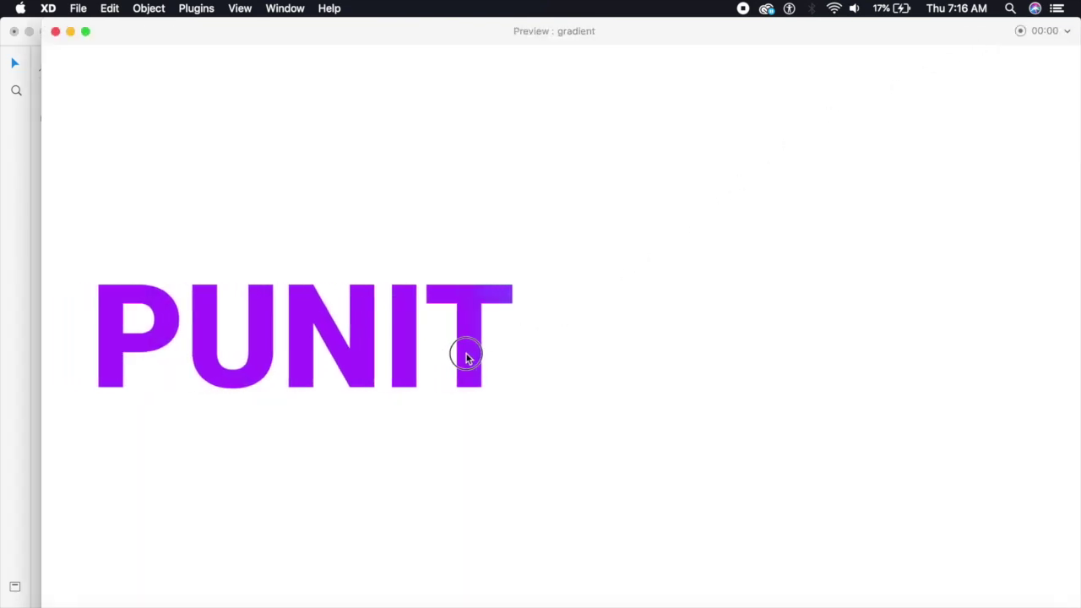
left_click_drag(467, 357, 1017, 317)
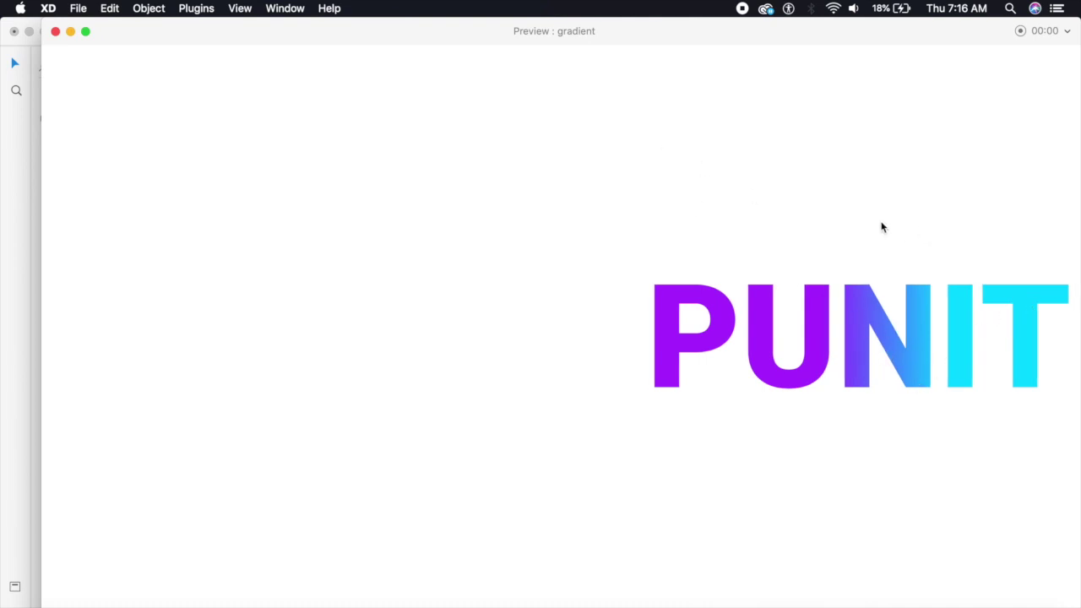
left_click(55, 32)
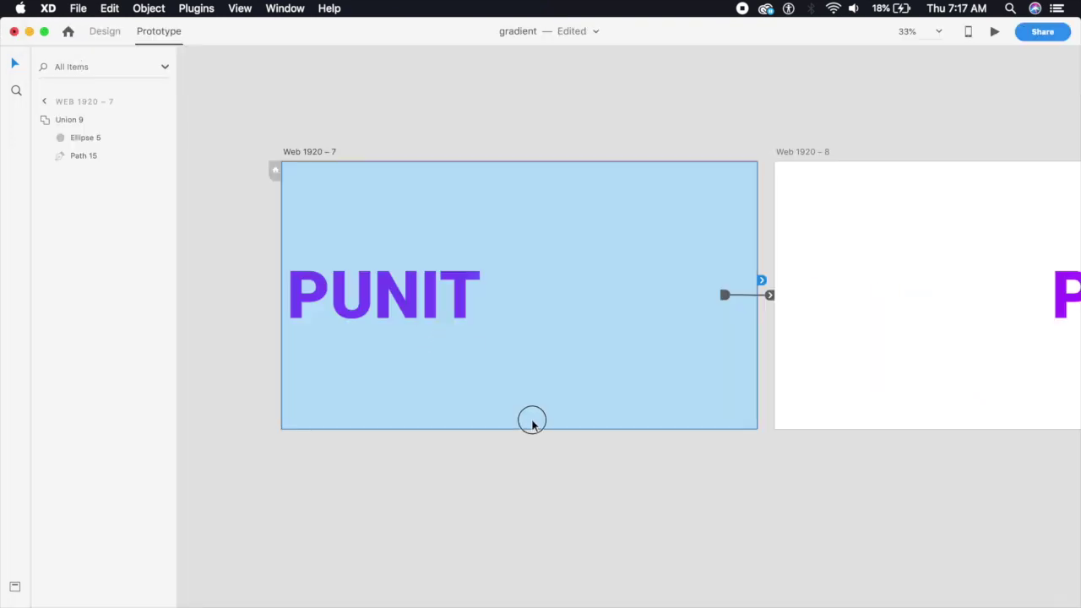
Step: Add a new 1920 × 1080 artboard, Web 1920 – 9
left_click(537, 480)
scroll(541, 494, "down", 5)
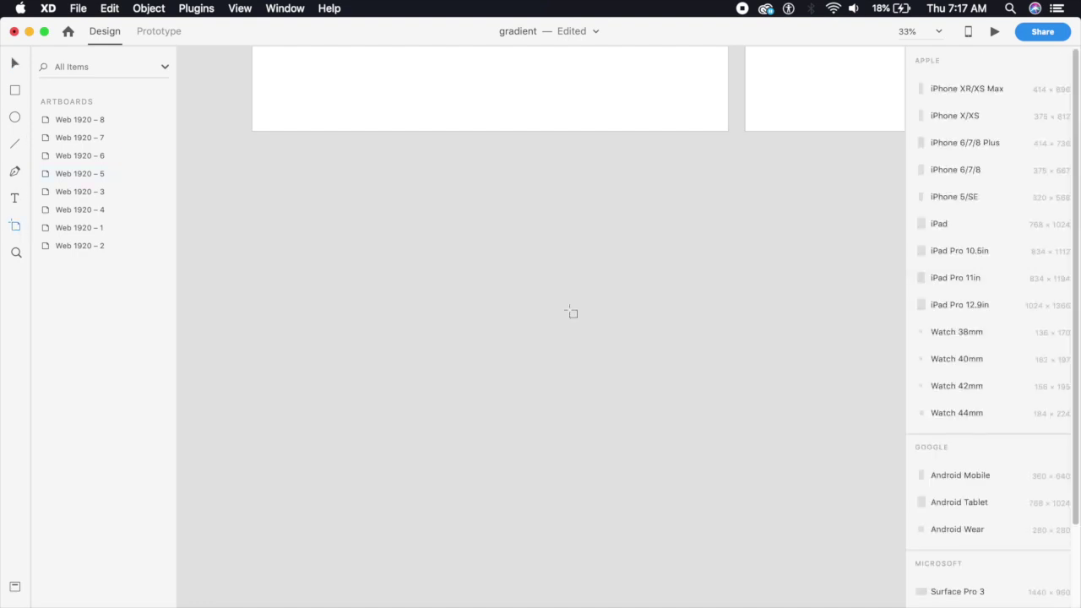
scroll(920, 392, "down", 3)
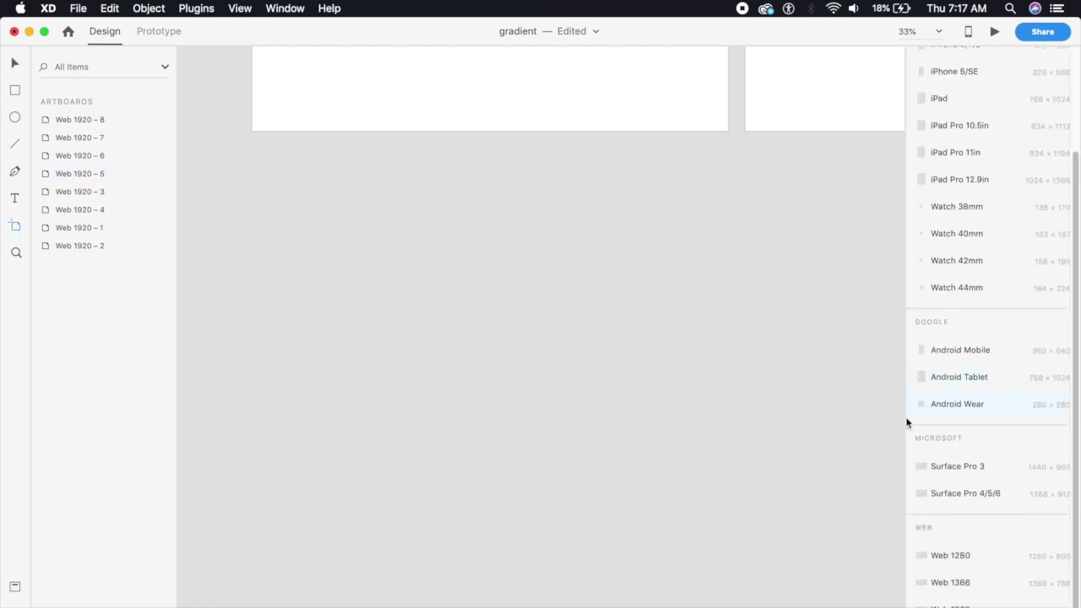
left_click(950, 604)
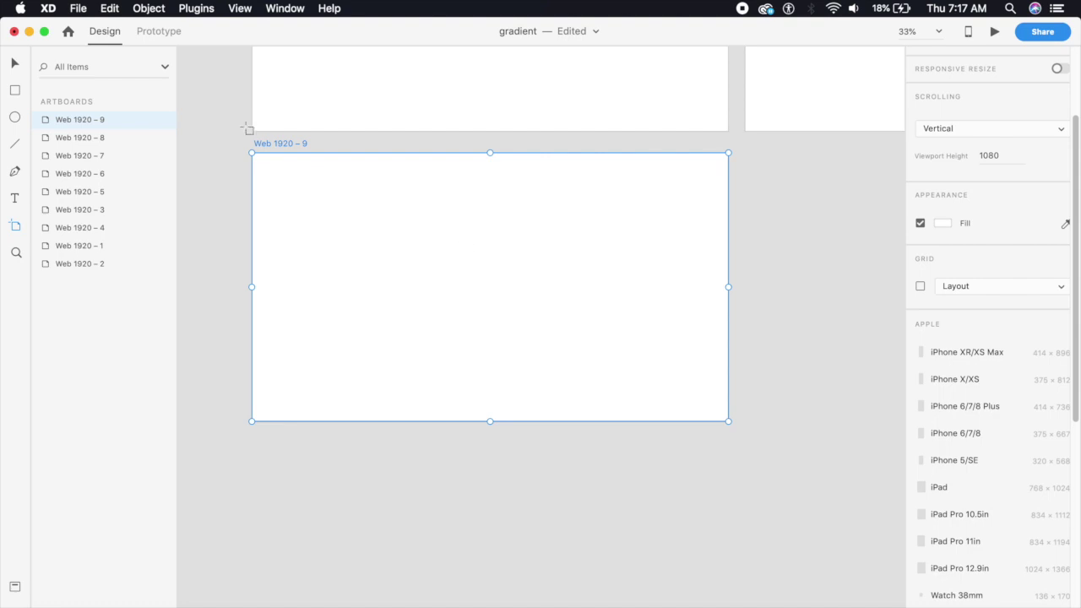
left_click(15, 64)
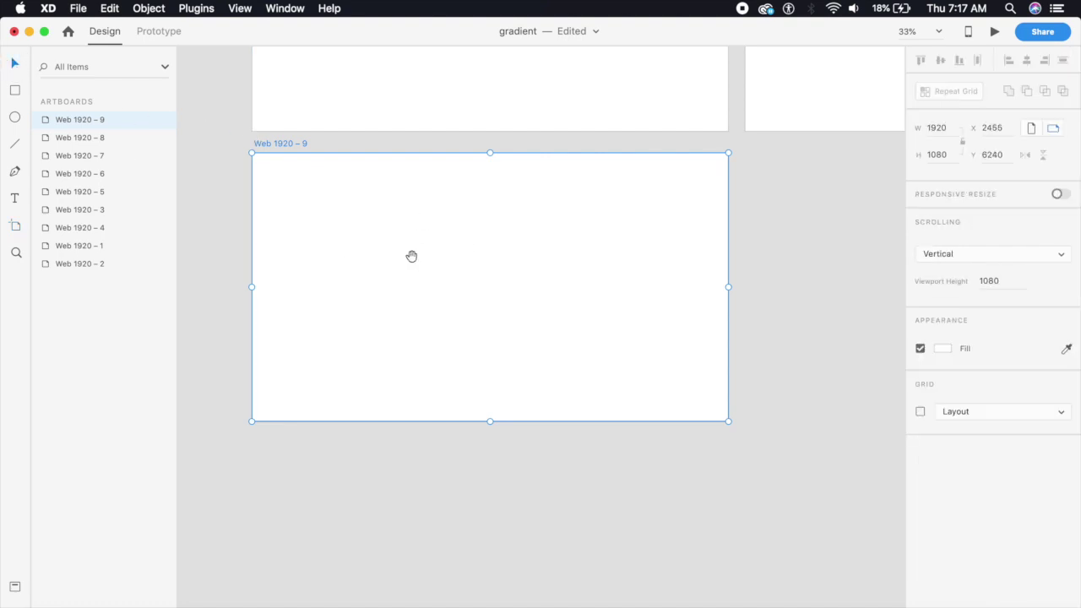
Step: Draw a roughly 507 × 181 rectangle in the middle of Web 1920 – 9
scroll(411, 256, "up", 1)
left_click(15, 90)
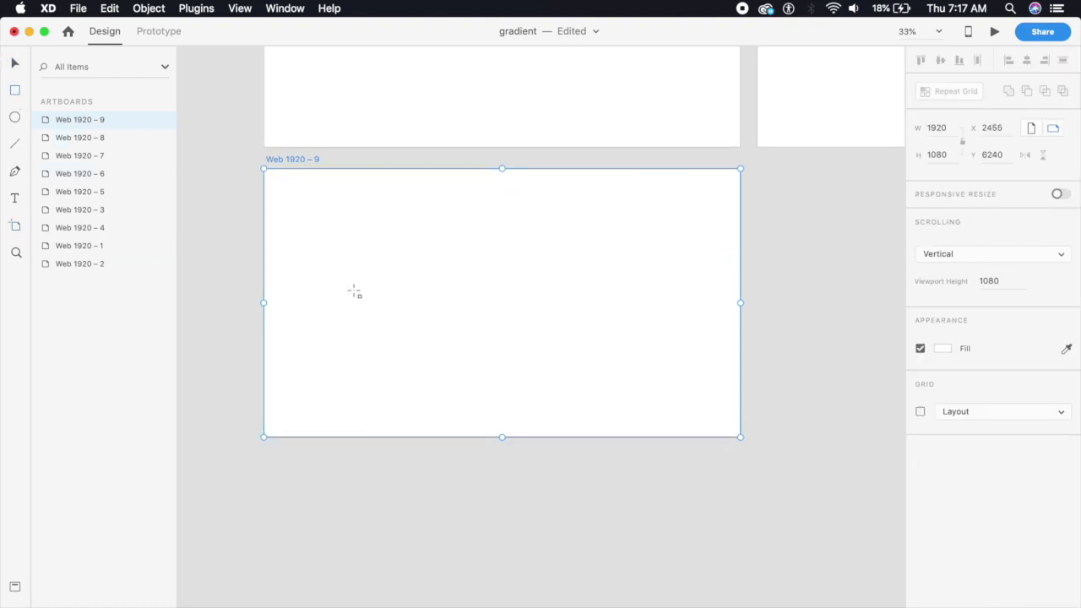
scroll(347, 299, "up", 3)
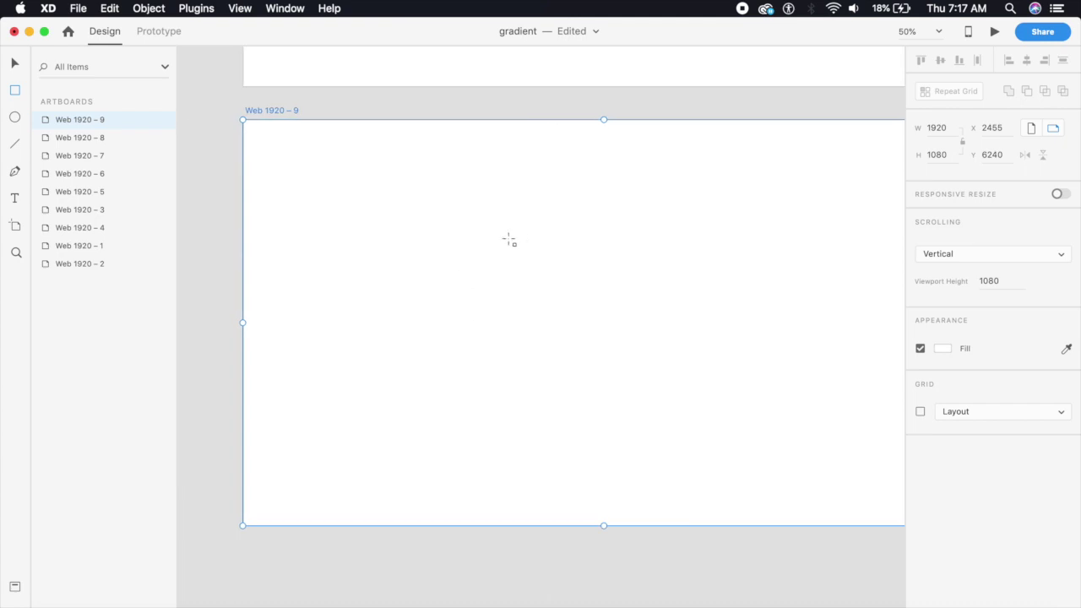
left_click_drag(508, 239, 699, 306)
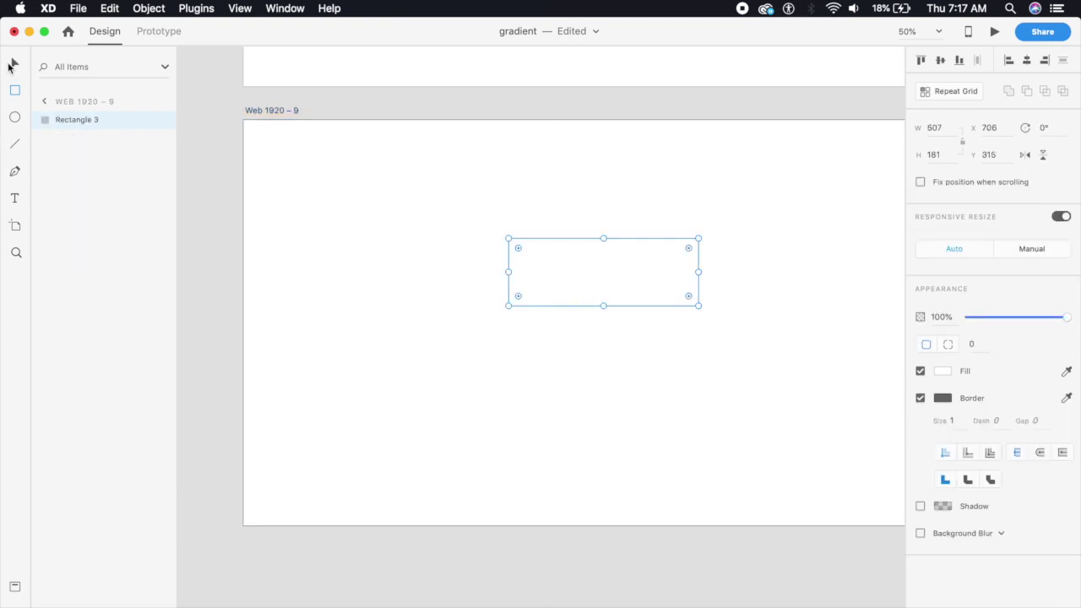
Step: Rotate the rectangle 45° and add a copy turned the other way to form a V
scroll(577, 350, "right", 3)
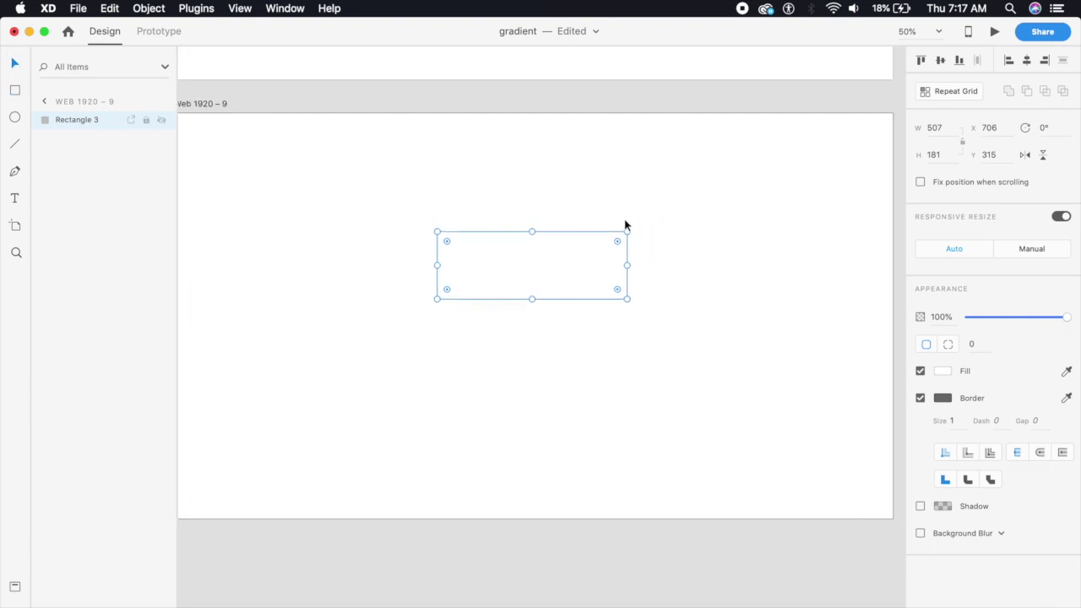
left_click_drag(629, 227, 544, 312)
left_click(583, 308)
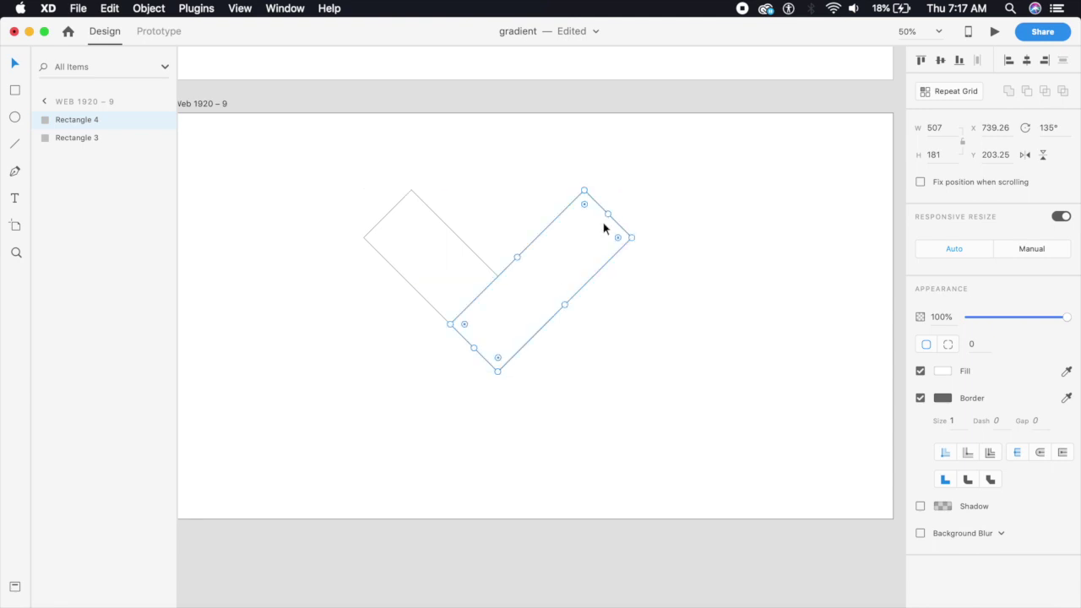
left_click_drag(607, 215, 557, 266)
Step: Shorten Rectangle 3 into the left lobe and merge both rectangles into Union 10
left_click(437, 275)
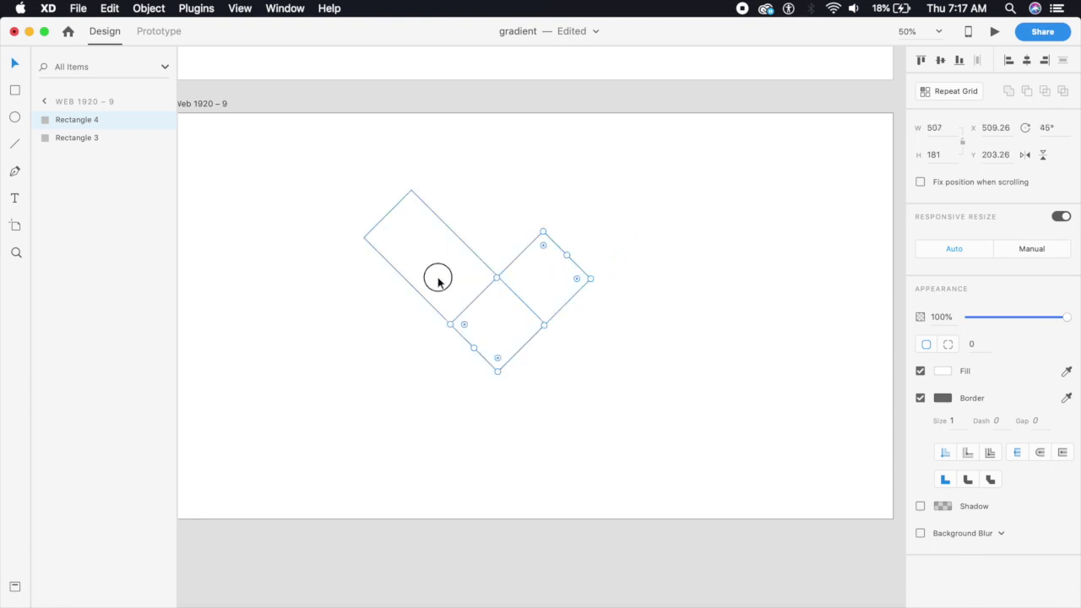
left_click_drag(386, 213, 425, 251)
left_click(610, 356)
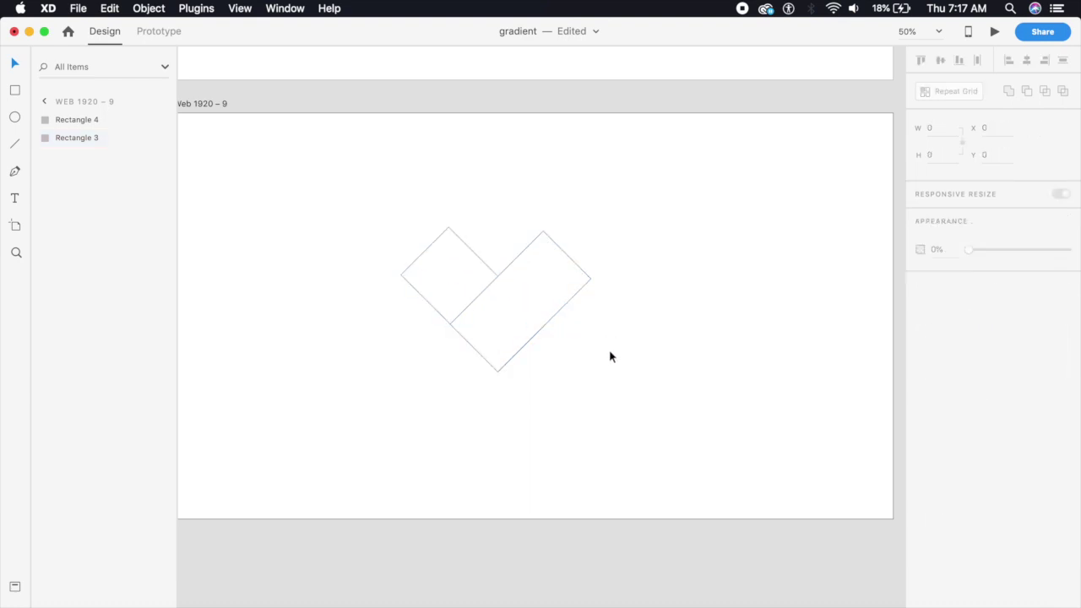
left_click_drag(573, 385, 398, 243)
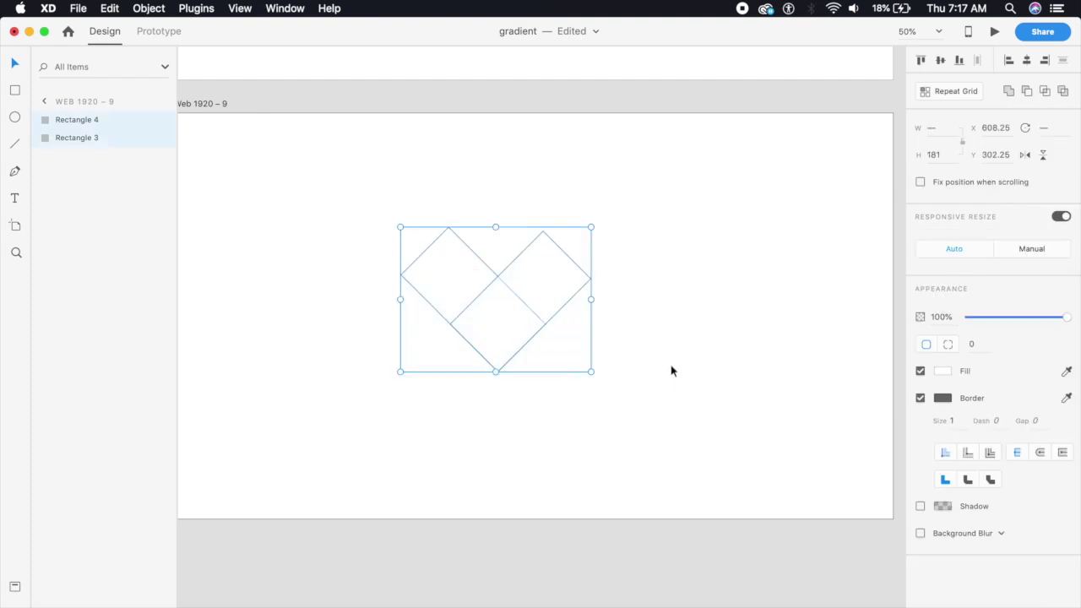
left_click(1009, 93)
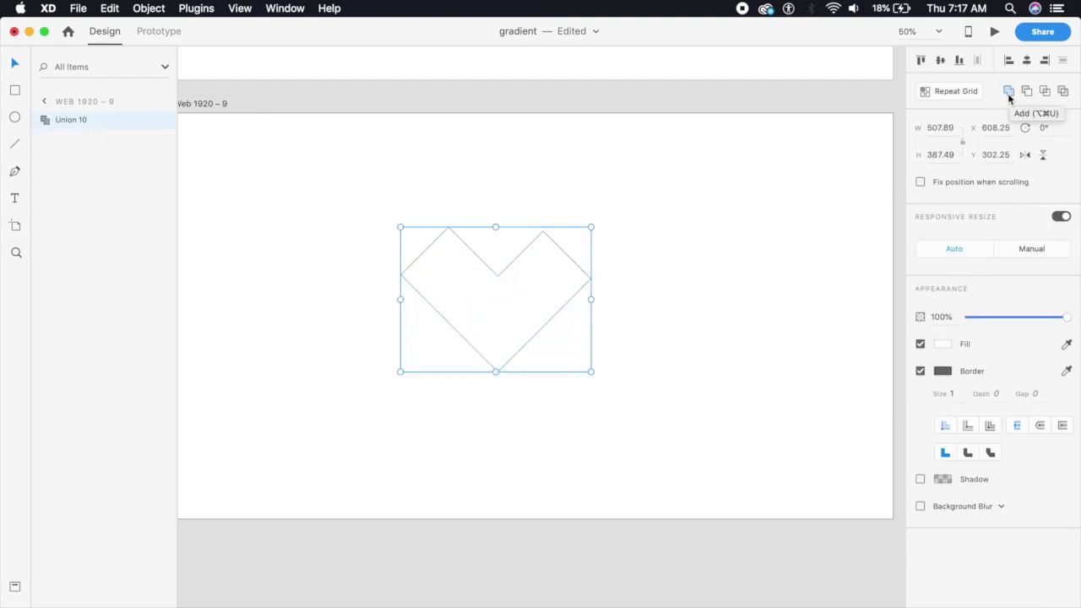
Step: Give the heart shape a red fill colour
left_click(942, 345)
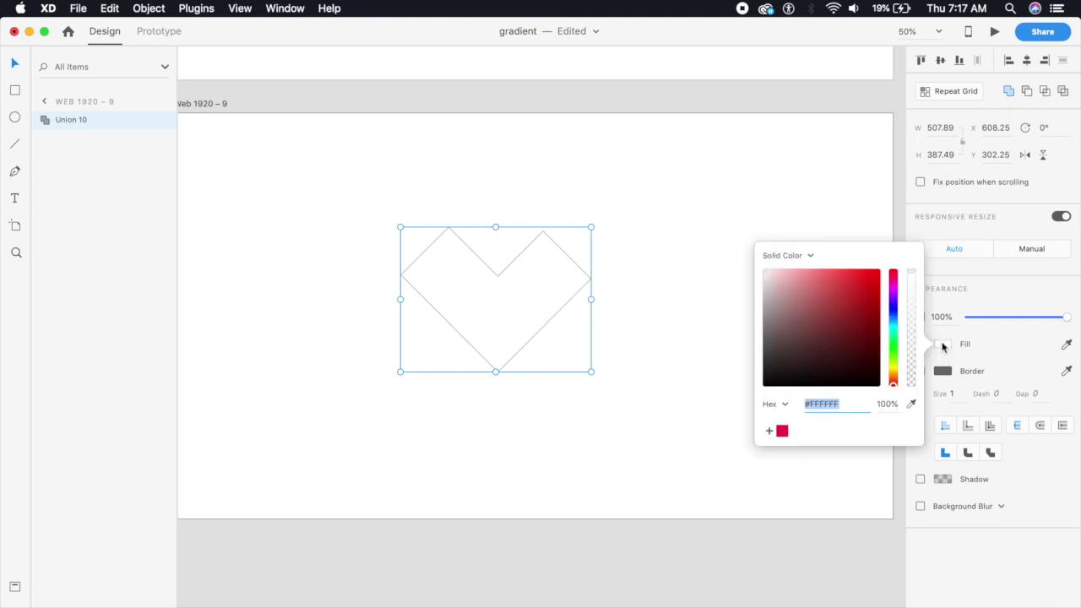
left_click_drag(874, 298, 851, 272)
left_click(893, 279)
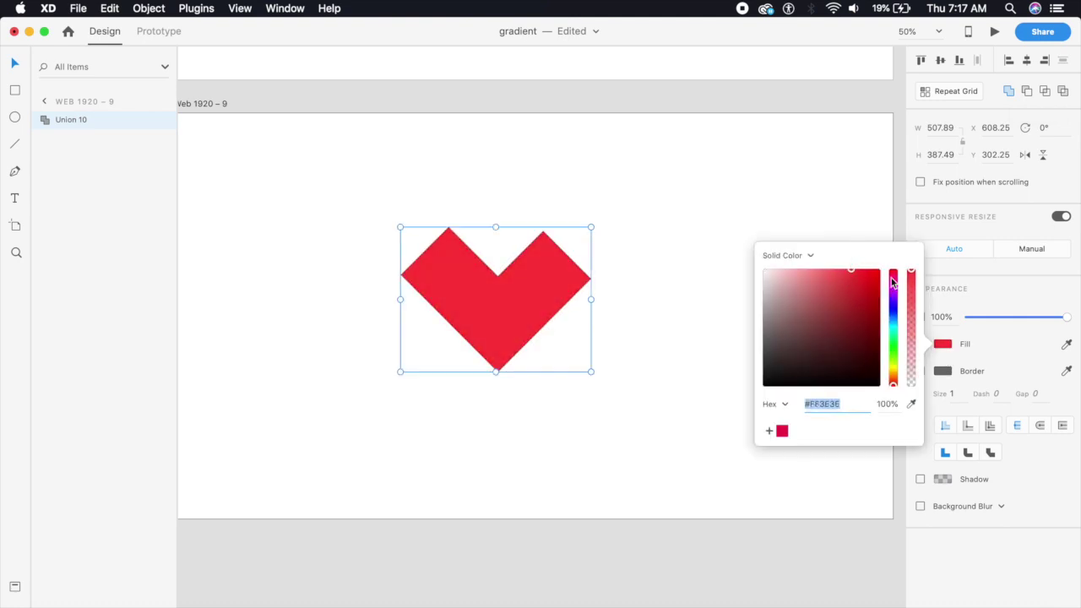
left_click(697, 413)
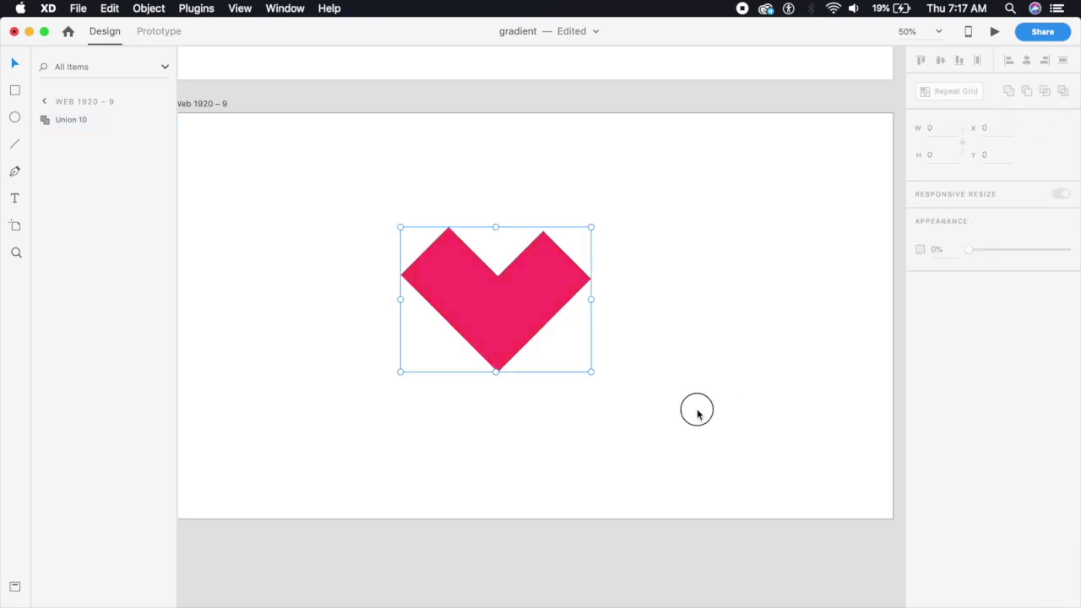
Step: Remove the grey border from the Union 10 heart
left_click(518, 262)
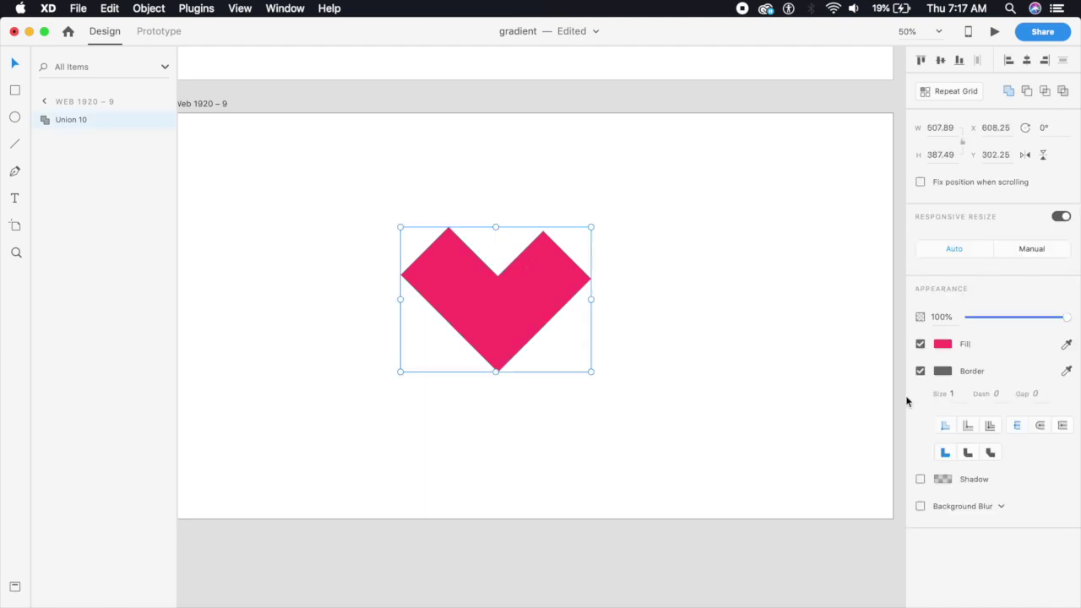
left_click(920, 371)
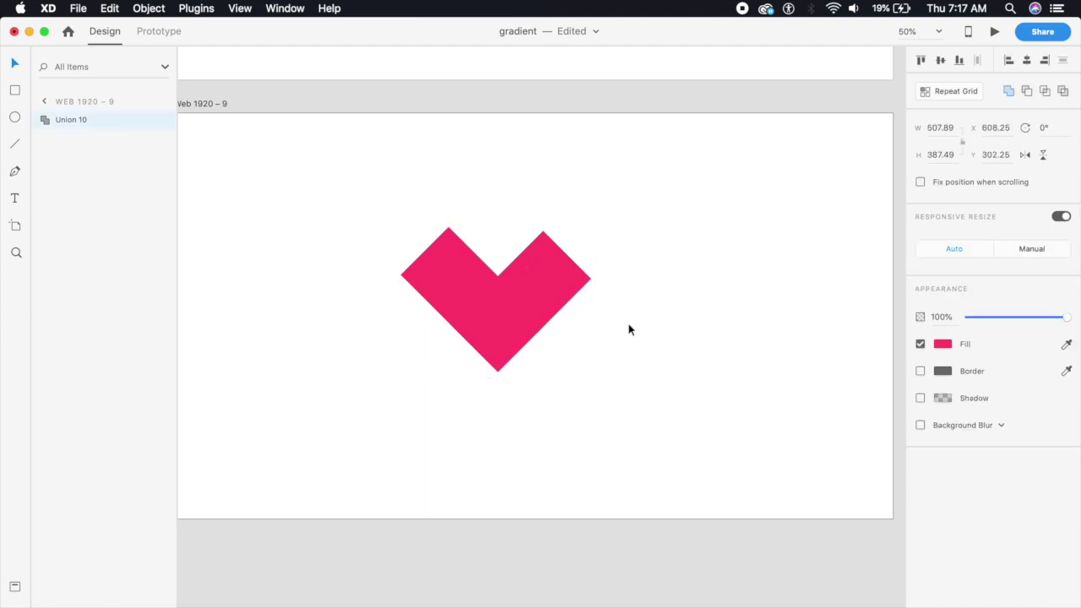
left_click(613, 364)
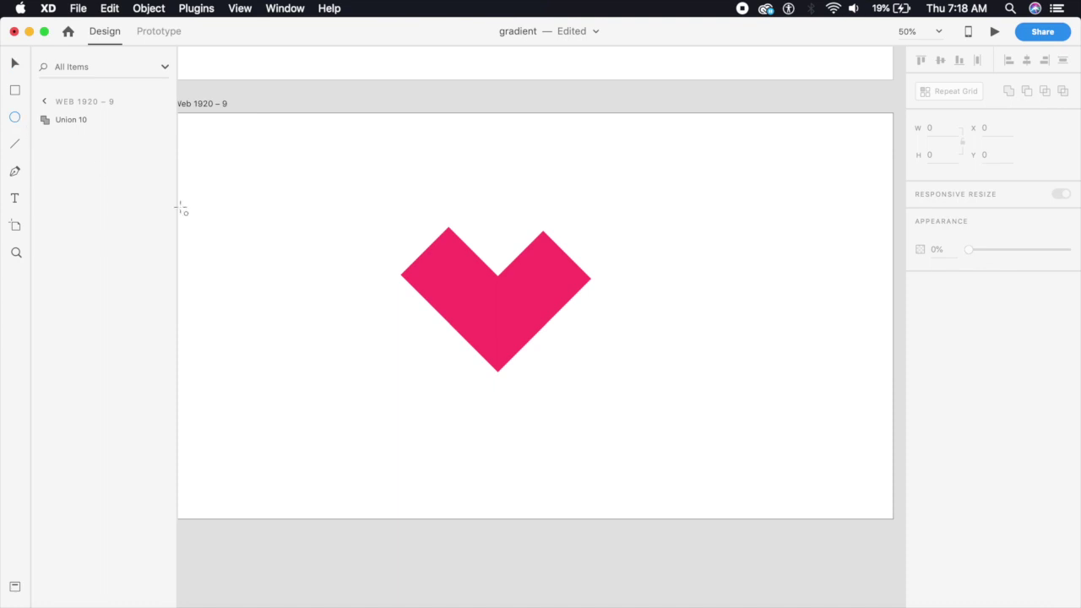
left_click(15, 89)
Step: Draw a small square just below the heart
left_click_drag(477, 415, 493, 426)
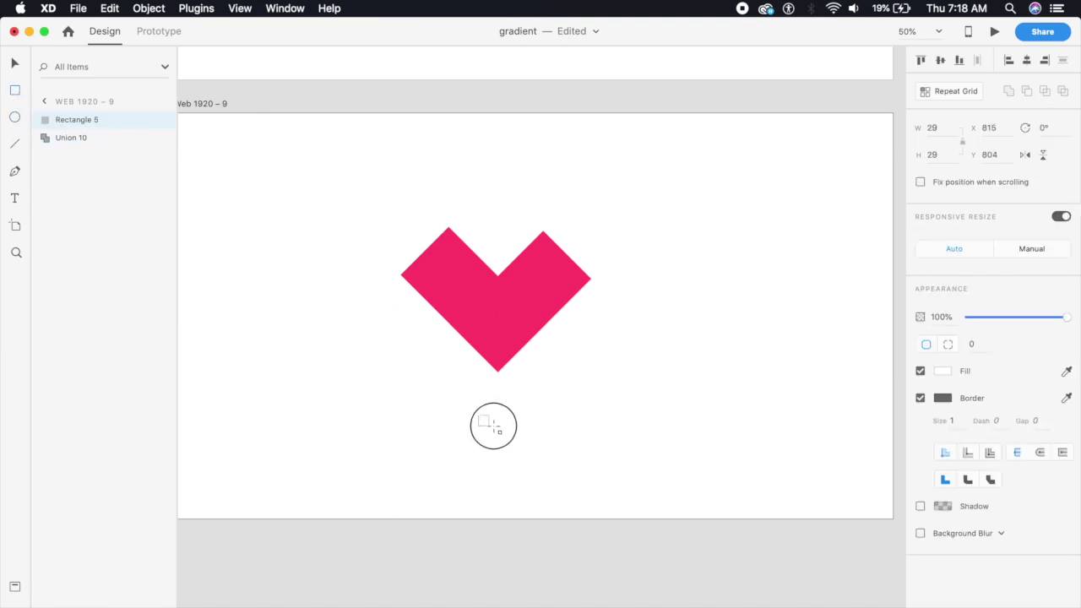
left_click(15, 63)
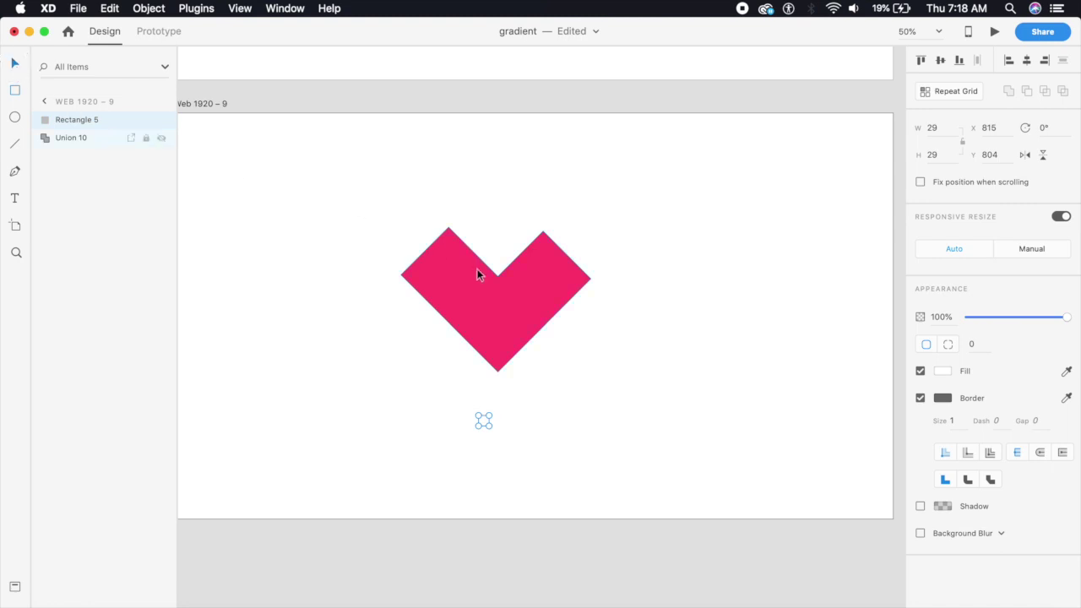
scroll(477, 268, "up", 3)
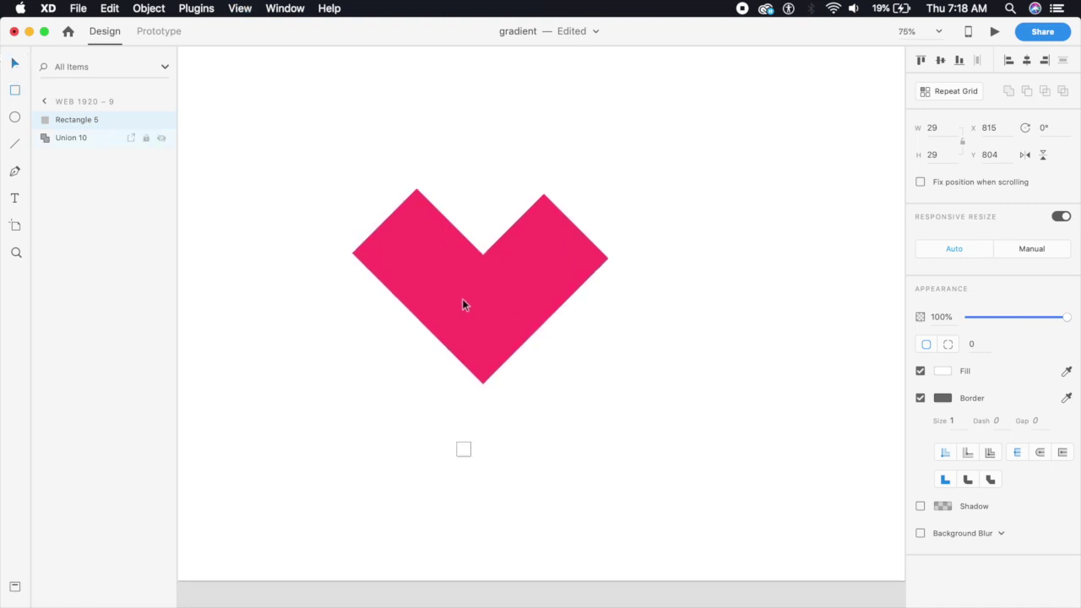
Step: Convert the heart's top and outer corner points into smooth curves to form rounded lobes
double_click(405, 224)
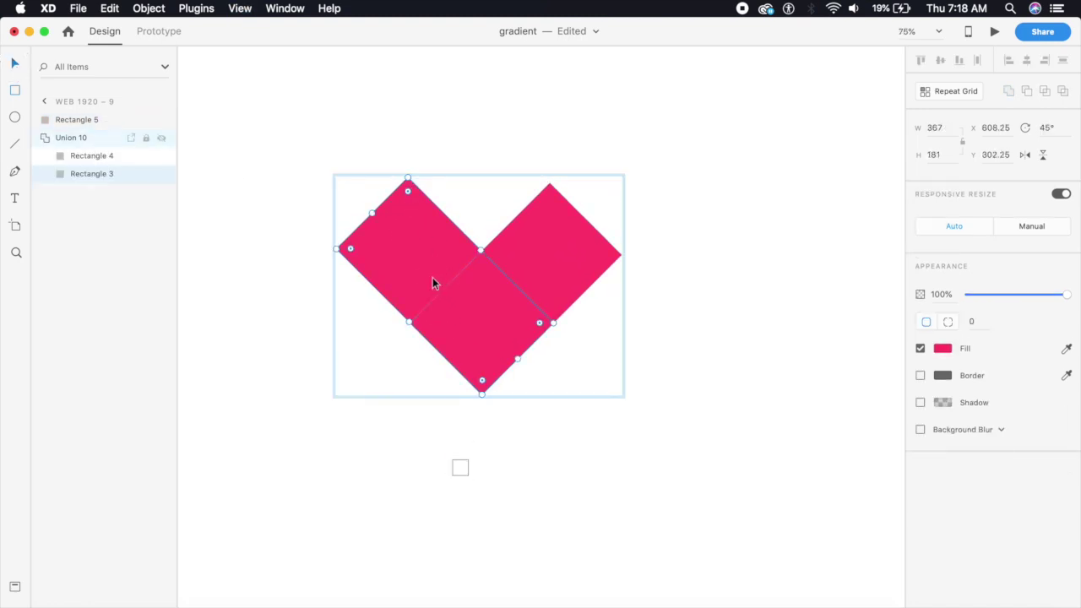
double_click(433, 277)
left_click(408, 179)
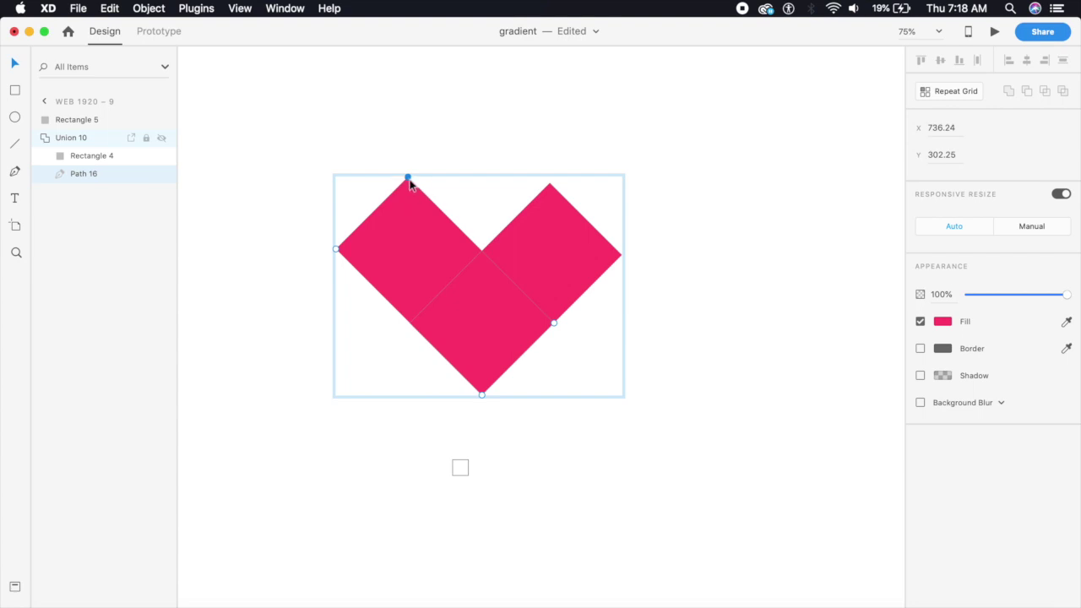
double_click(408, 179)
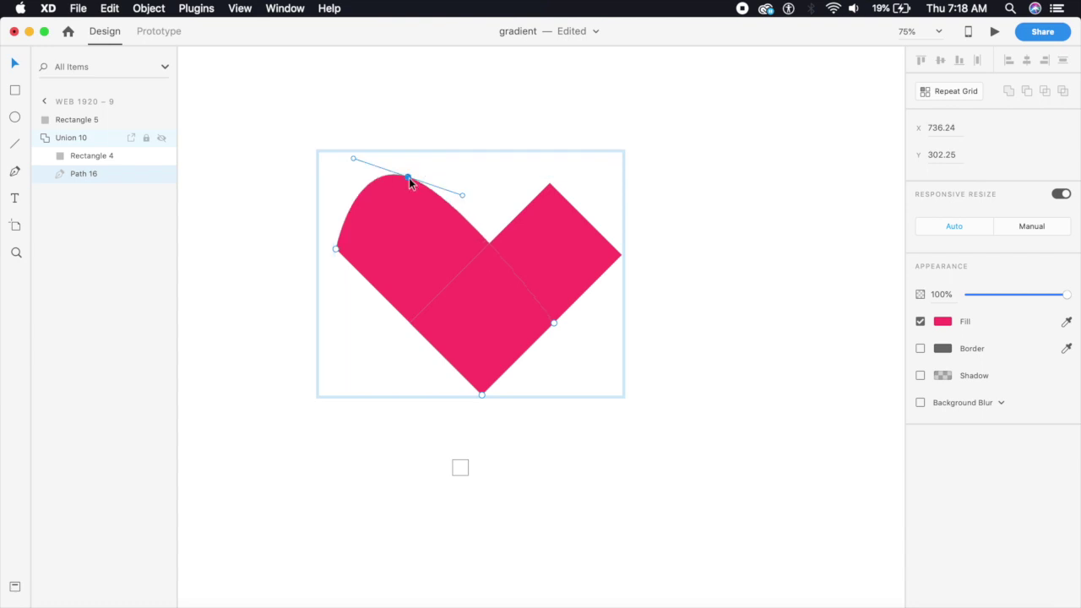
double_click(336, 249)
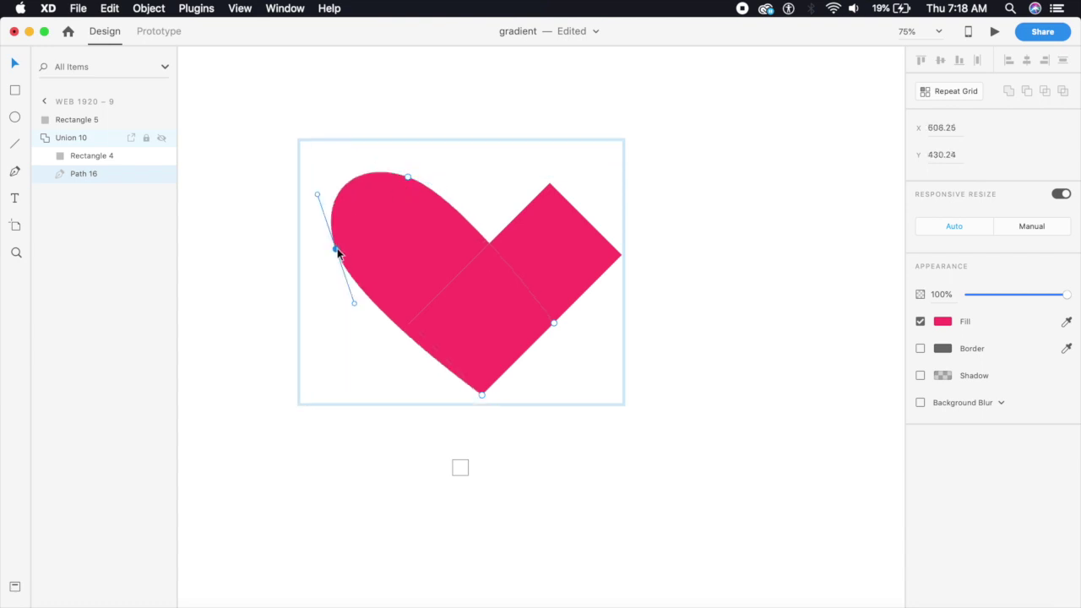
double_click(550, 185)
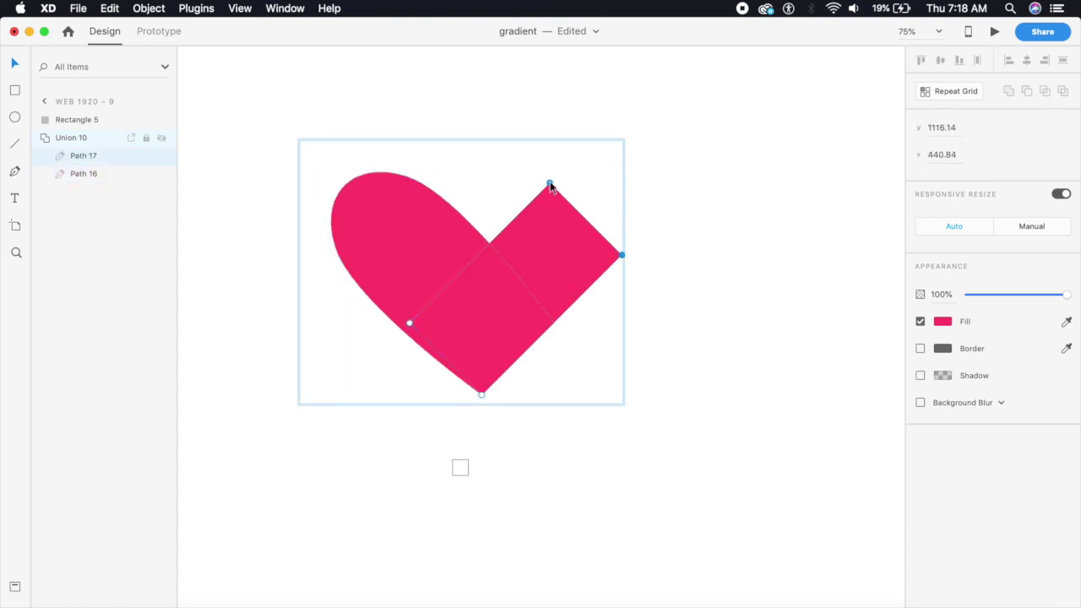
double_click(550, 184)
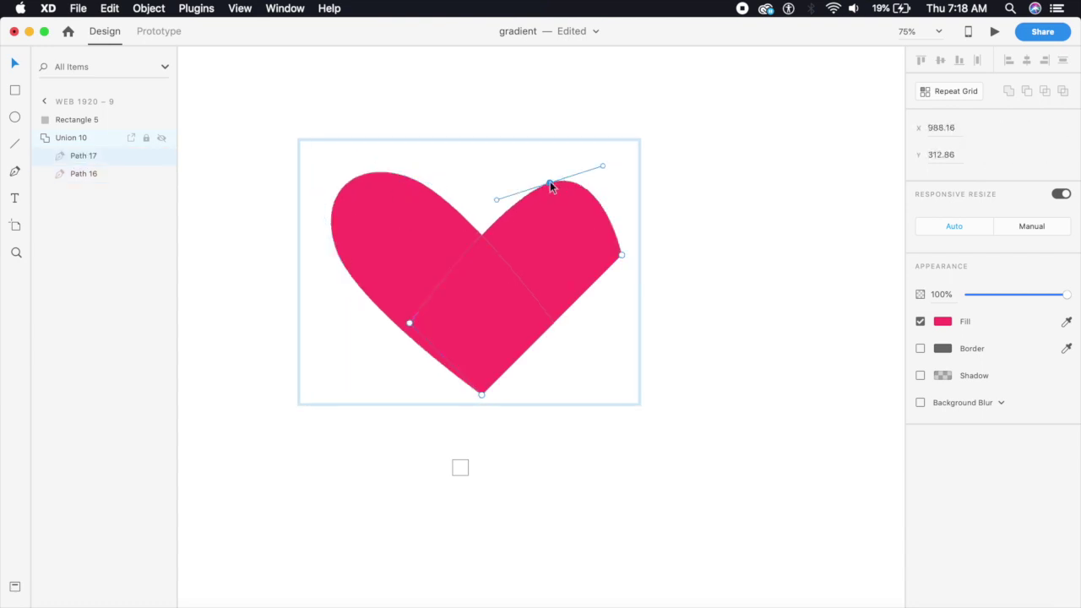
double_click(622, 255)
left_click(600, 387)
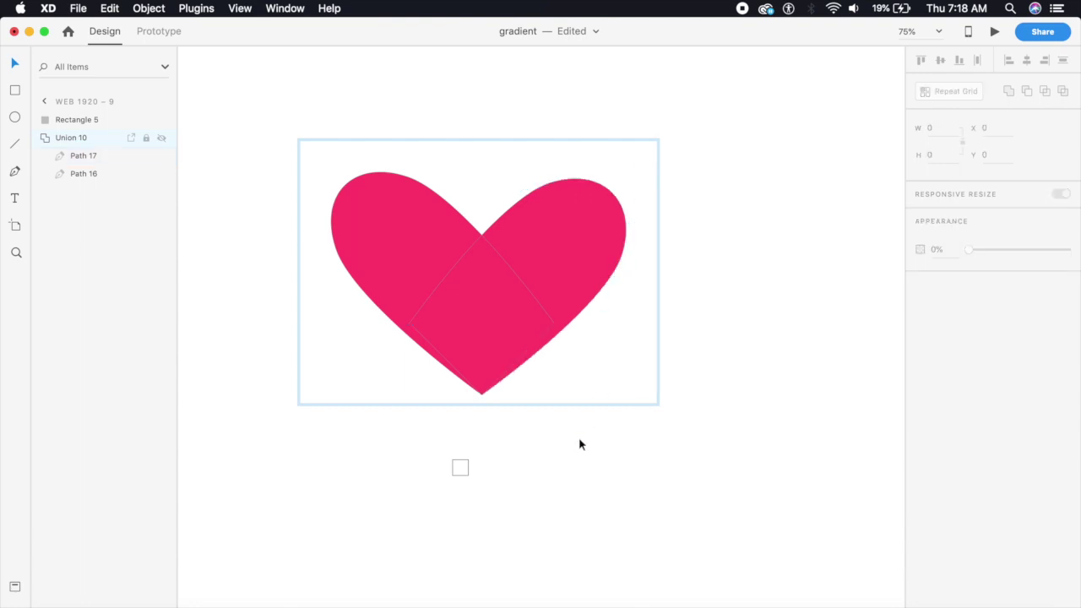
key("super+minus")
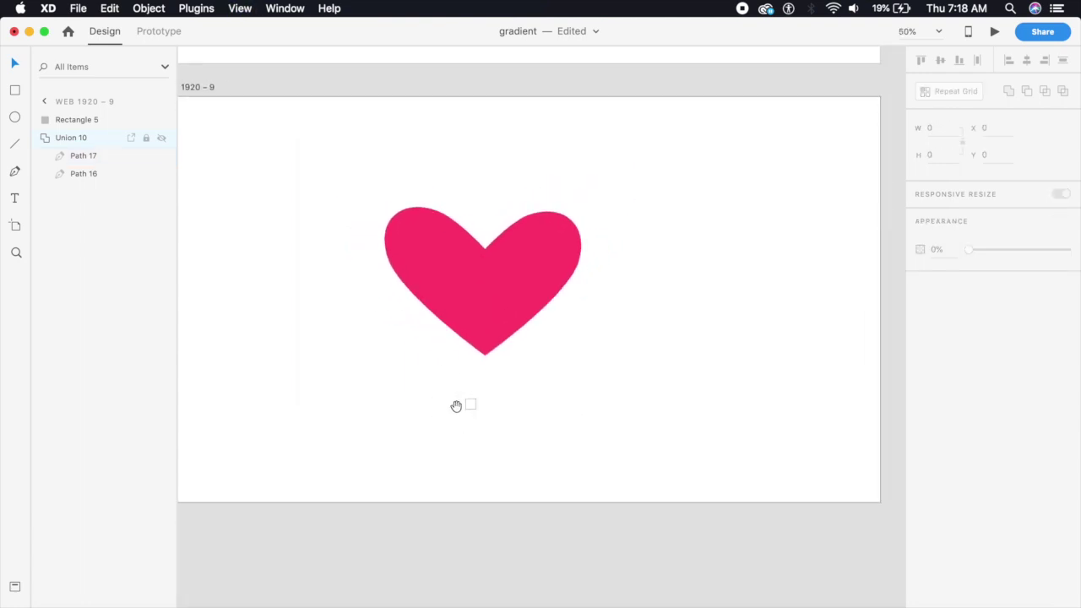
Step: Move the small square lower and merge it with the heart using Add
left_click_drag(471, 409, 483, 475)
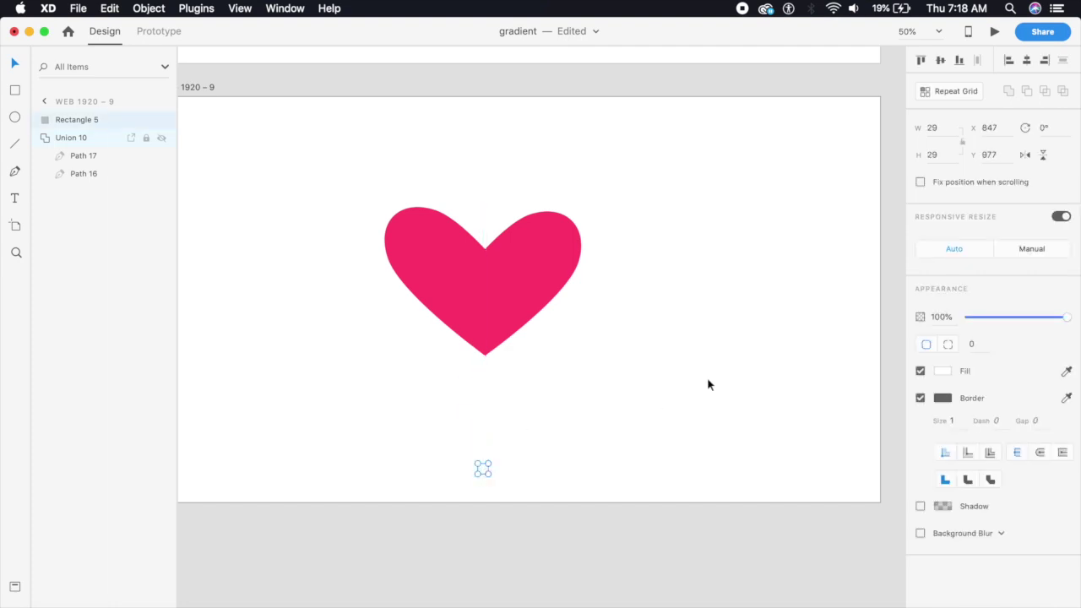
left_click(487, 322, "shift")
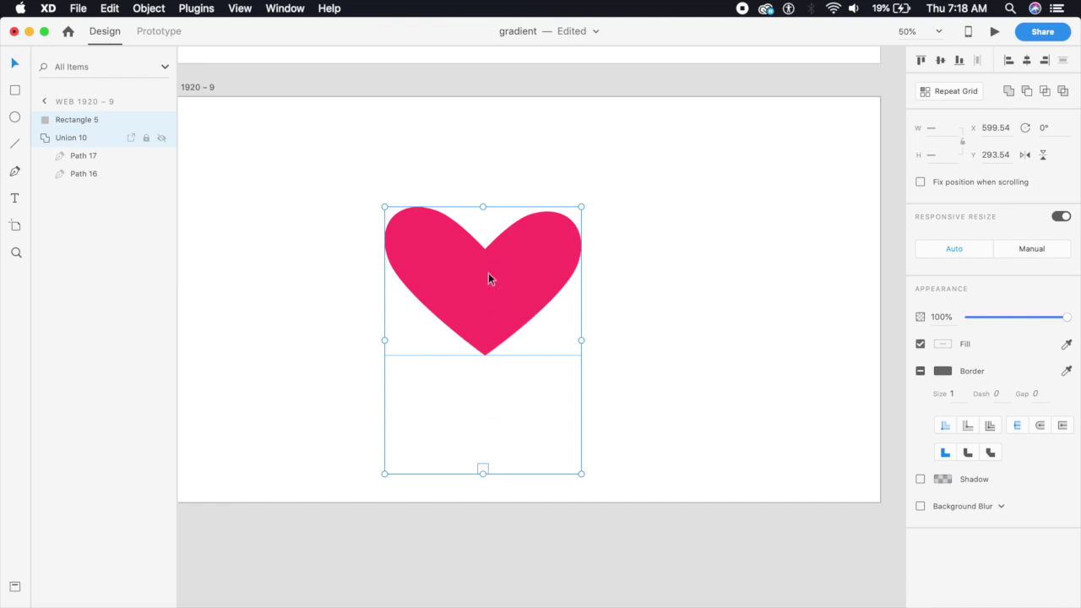
left_click(1008, 91)
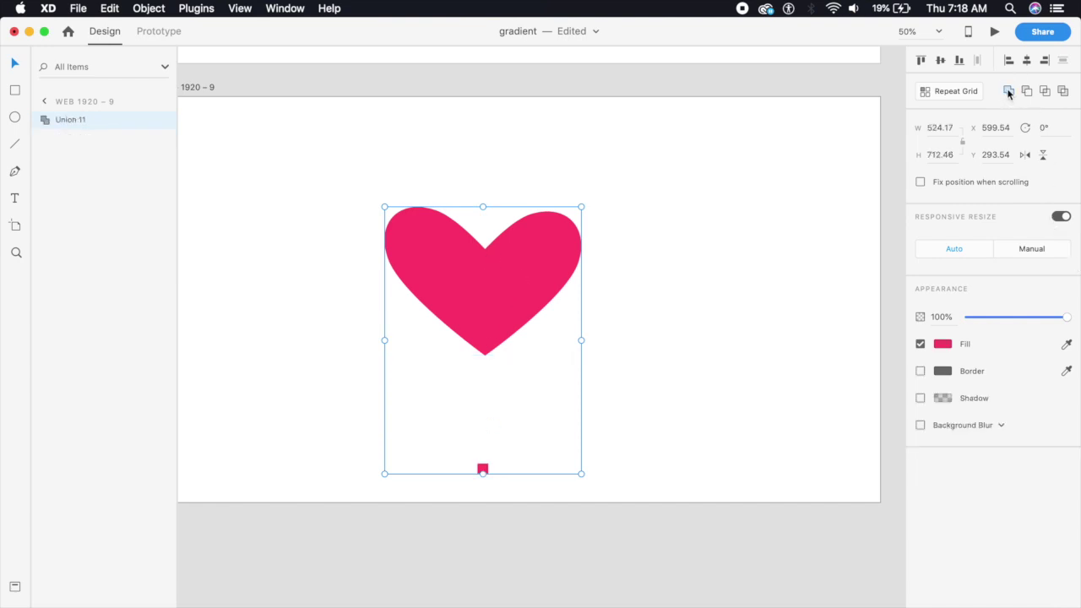
Step: Give the merged heart a linear gradient from bright pink at the bottom to nearly transparent at the top
left_click(942, 345)
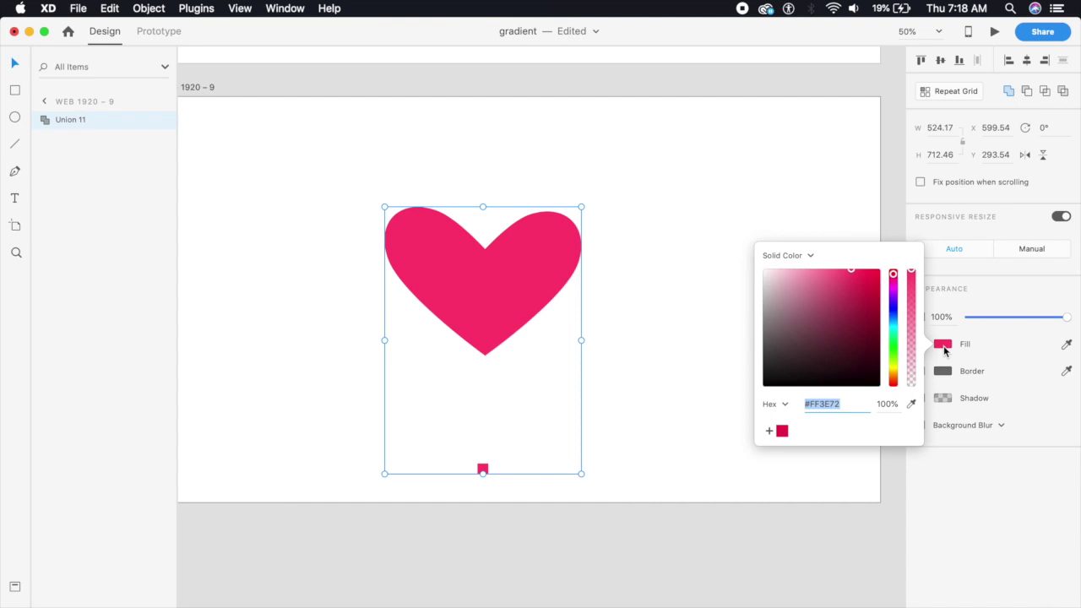
left_click(811, 257)
left_click(832, 268)
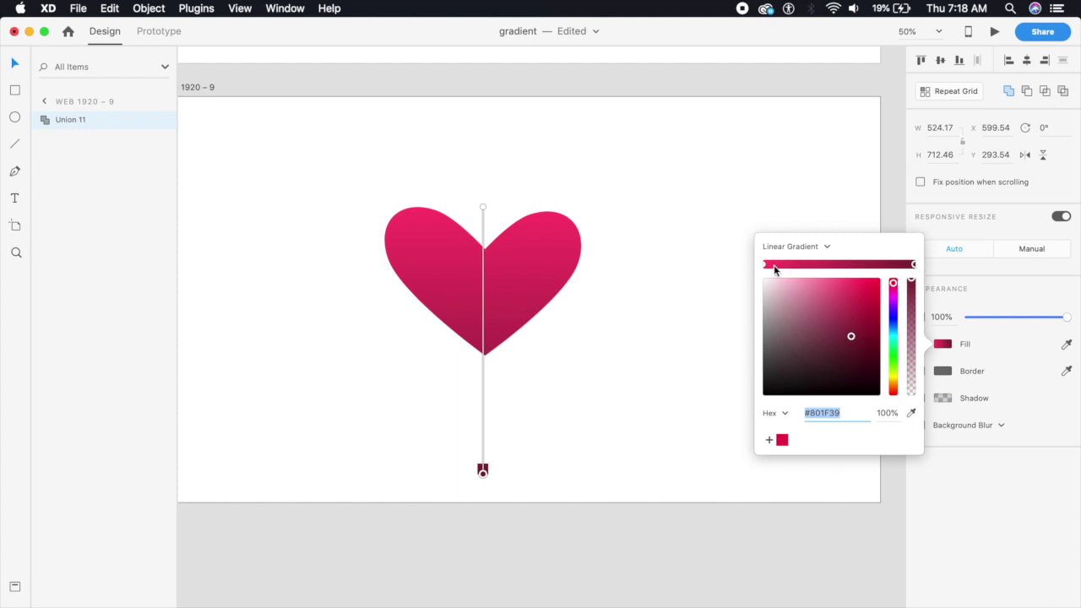
mouse_move(851, 335)
left_mouse_down()
mouse_move(861, 299)
mouse_move(884, 281)
left_mouse_up()
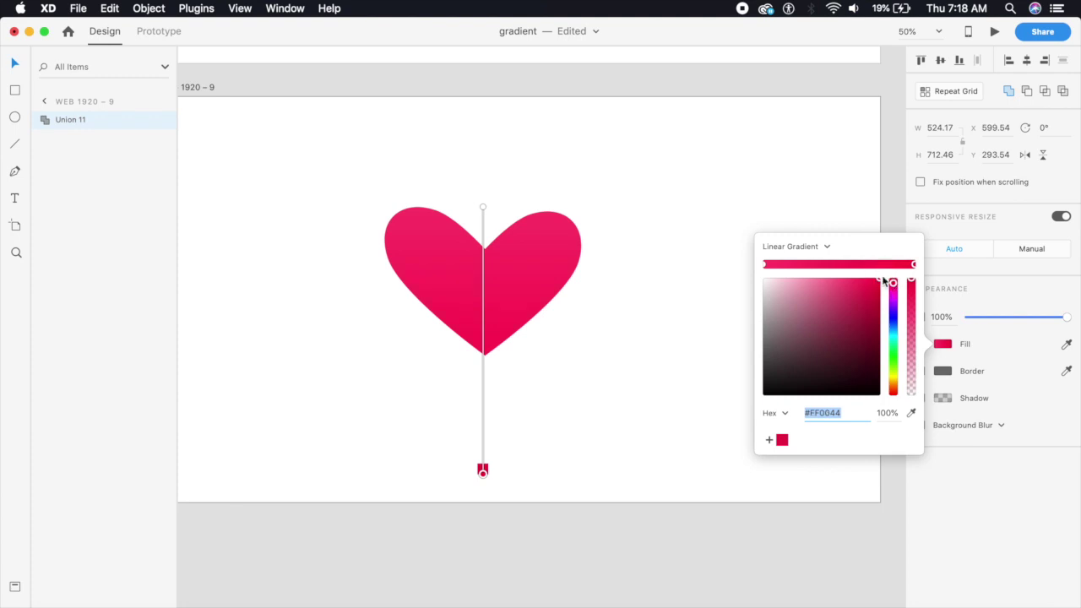
left_click(763, 265)
left_click_drag(911, 311, 908, 425)
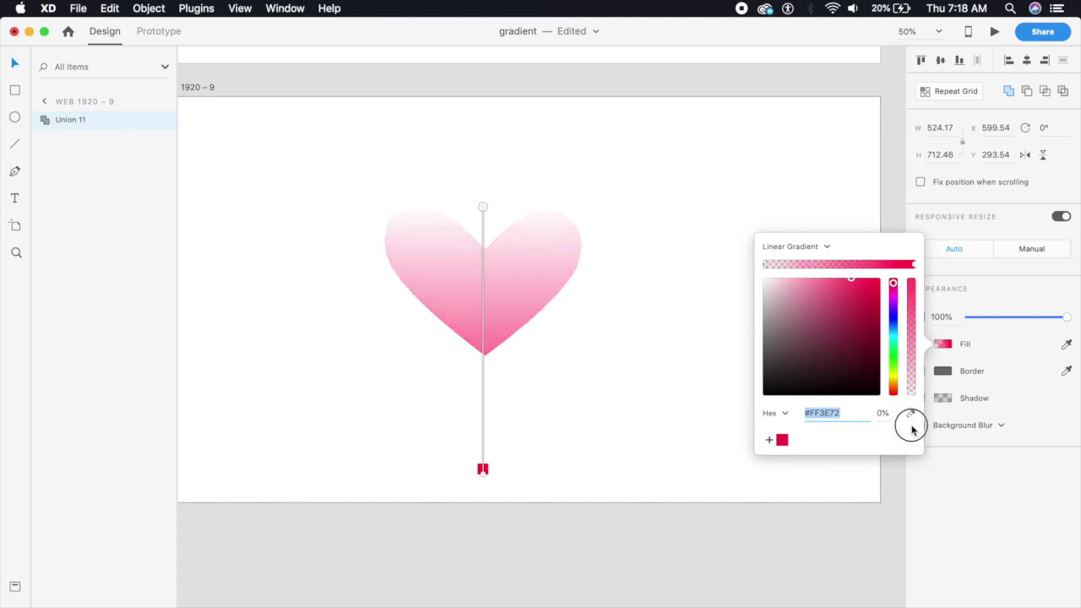
left_click_drag(482, 208, 482, 311)
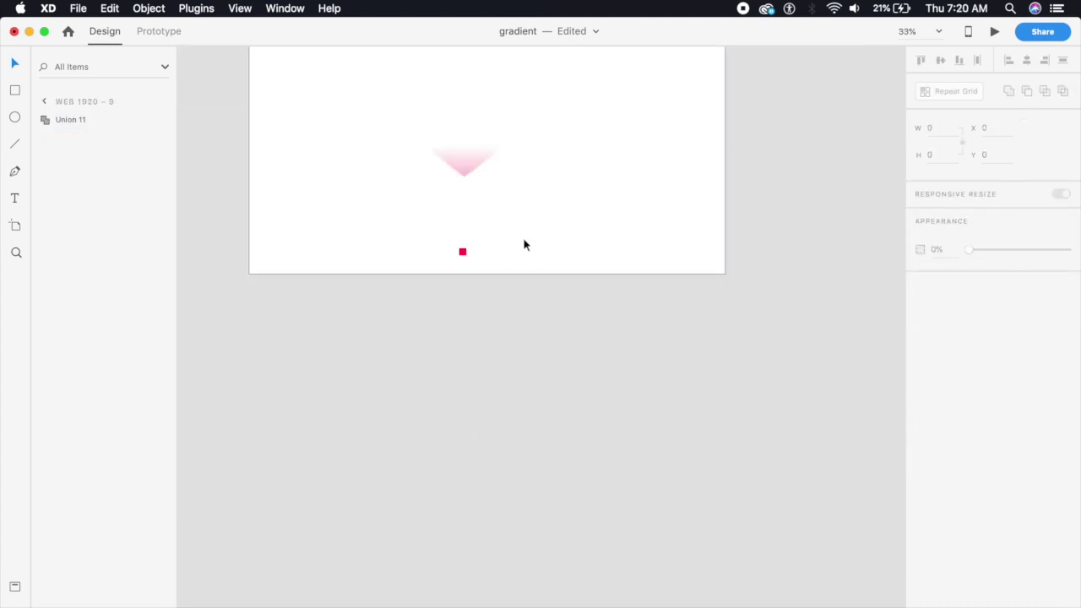
left_click(524, 241)
Step: Duplicate the artboard as Web 1920 – 10 and select the small square's linear gradient fill
key("super+d")
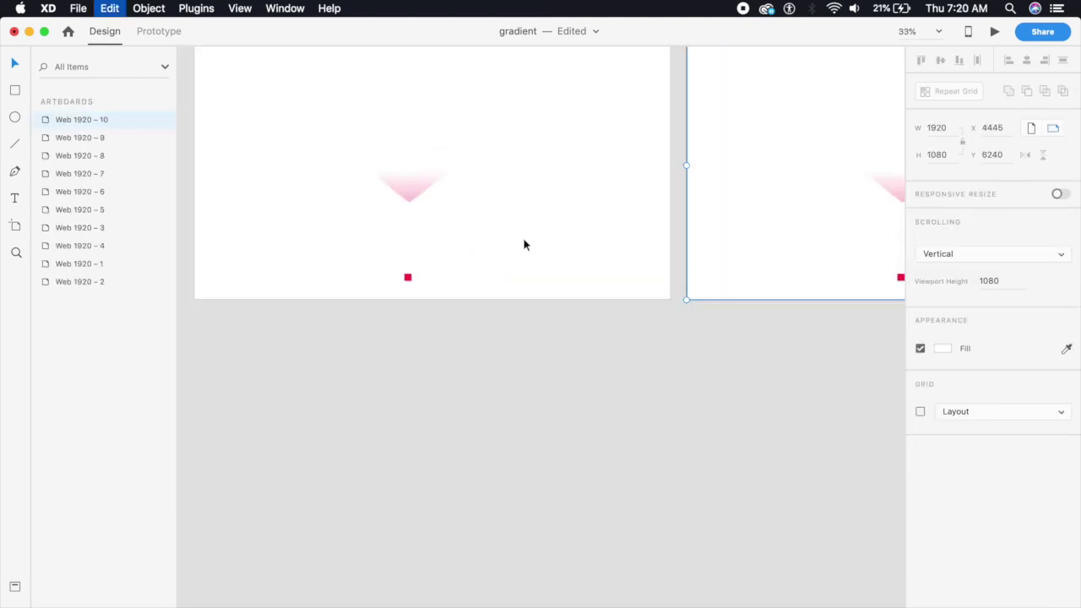
key("super+equal")
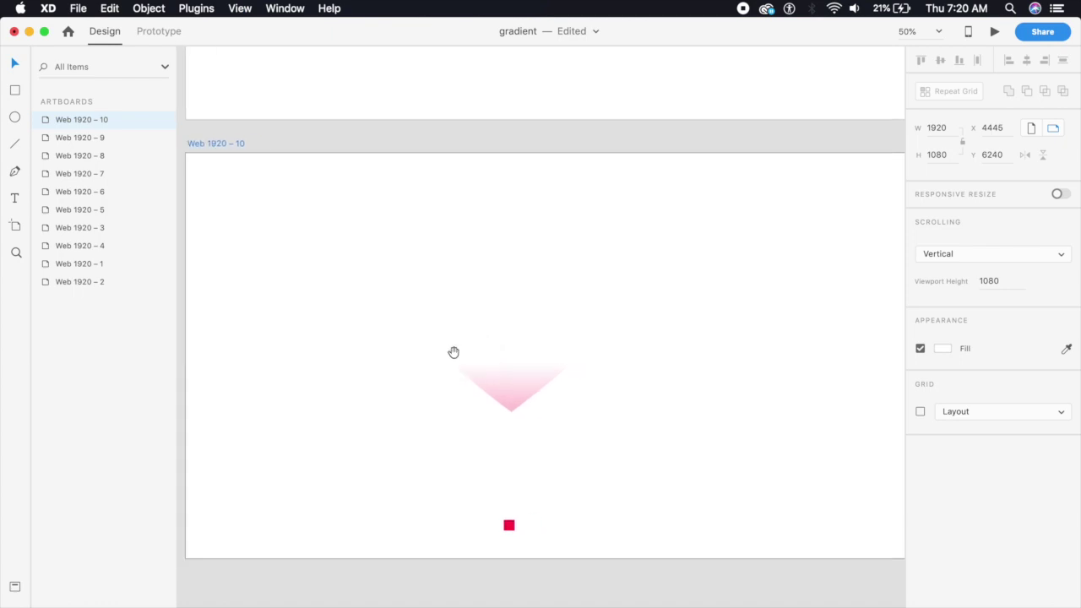
double_click(510, 527)
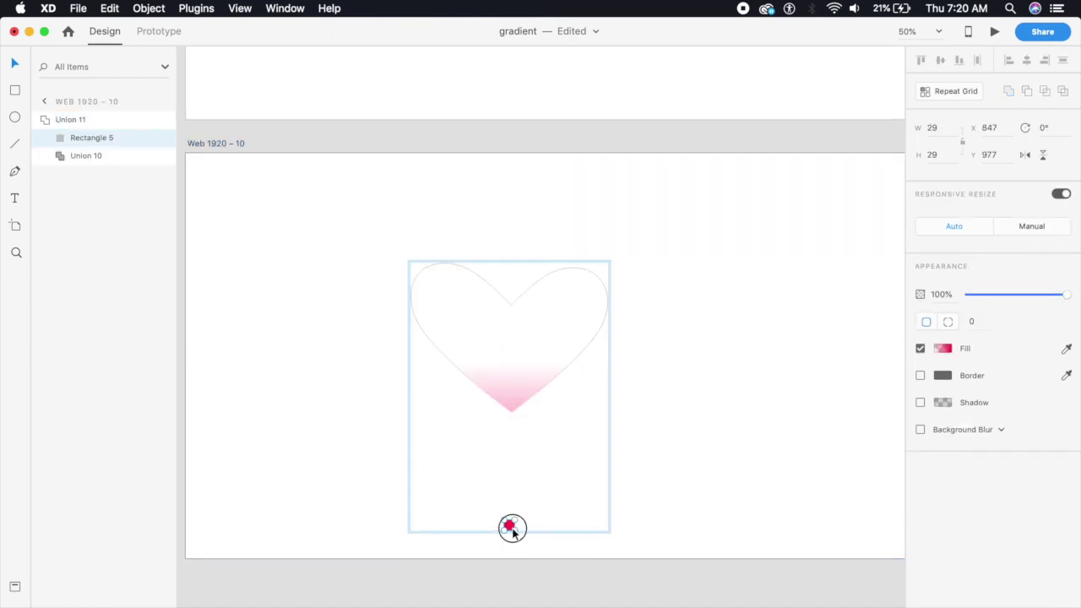
left_click(944, 349)
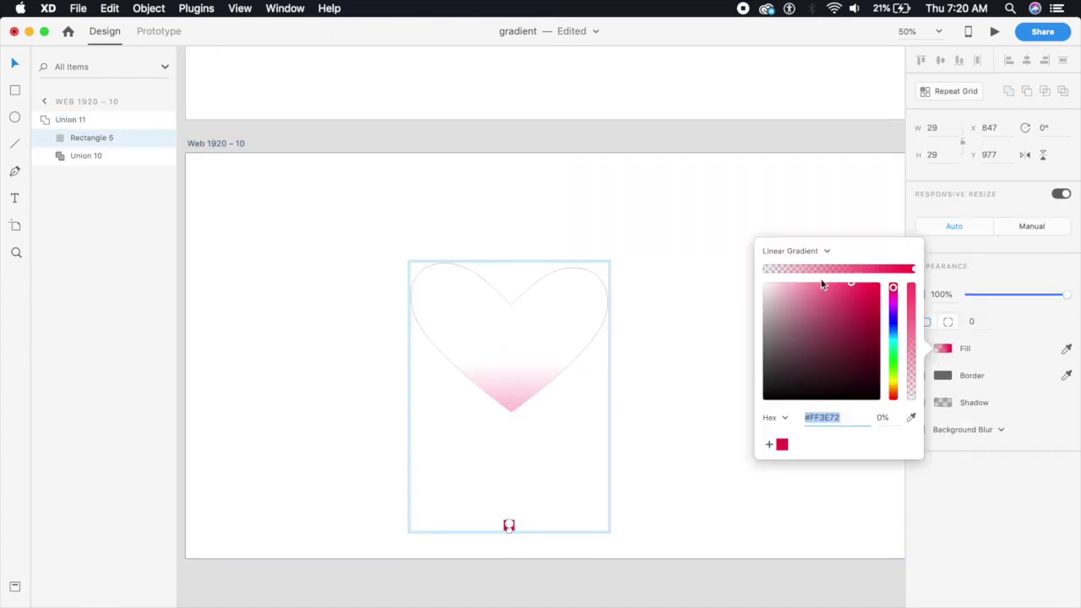
left_click(793, 251)
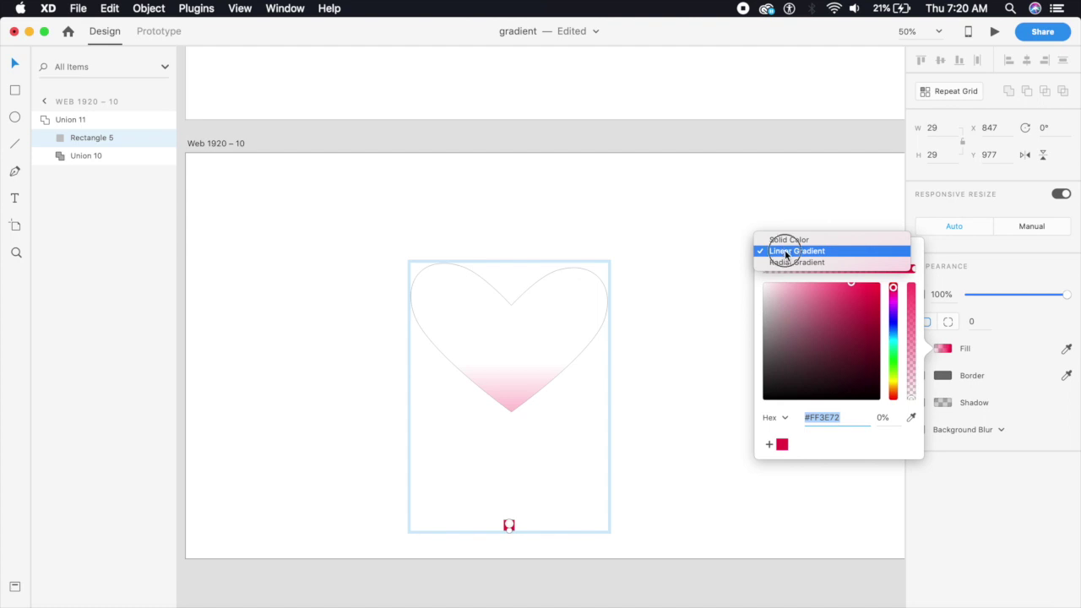
left_click(784, 251)
left_click(508, 525)
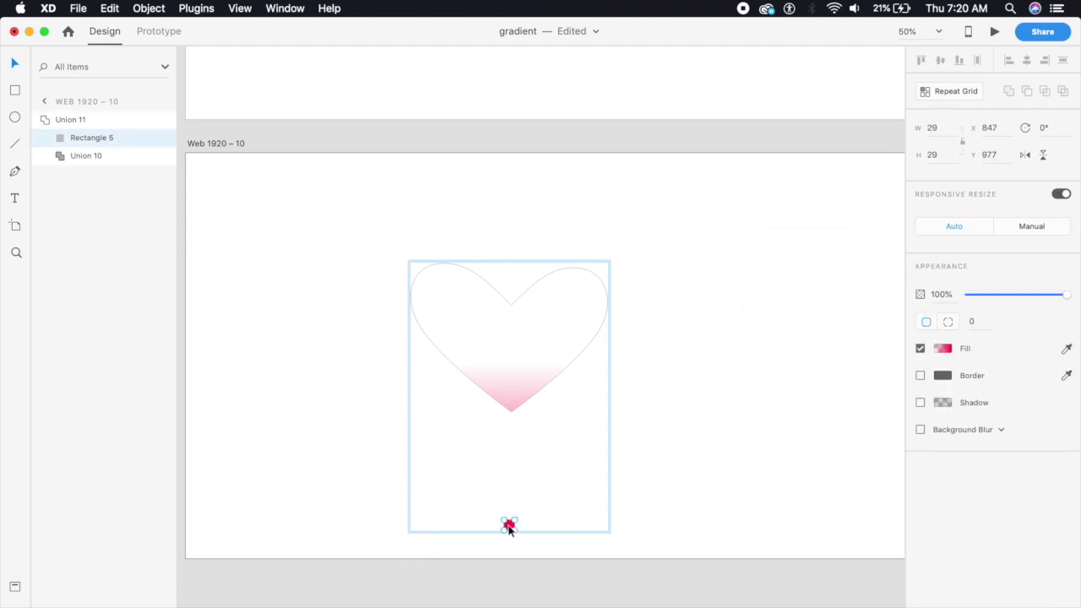
Step: Adjust the gradient stop and move the small square below the artboard to Y 1147
left_click(942, 354)
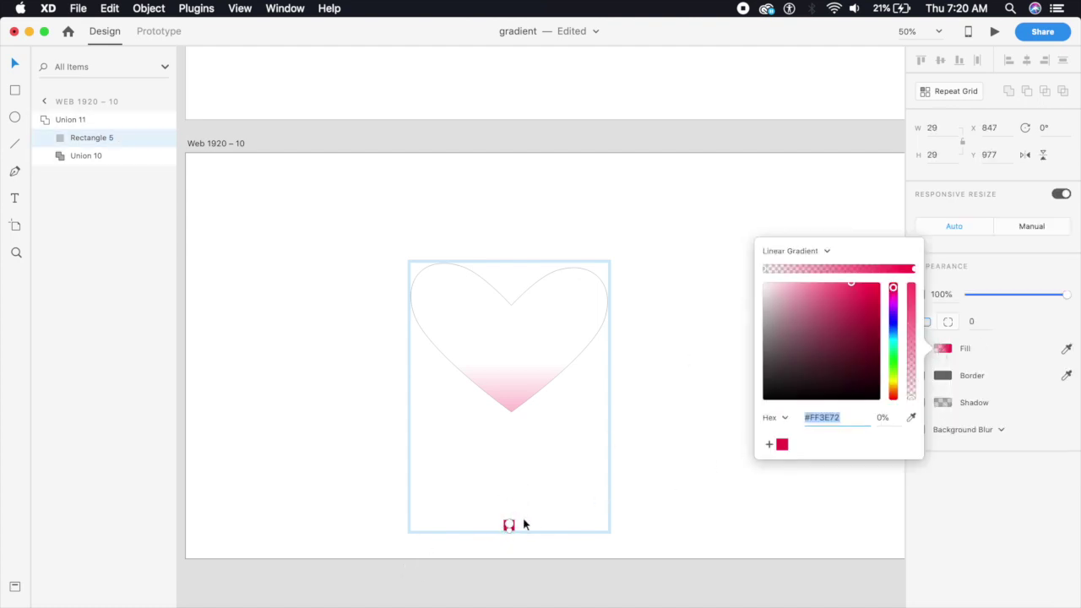
mouse_move(510, 527)
left_mouse_down()
mouse_move(511, 499)
mouse_move(509, 523)
left_mouse_up()
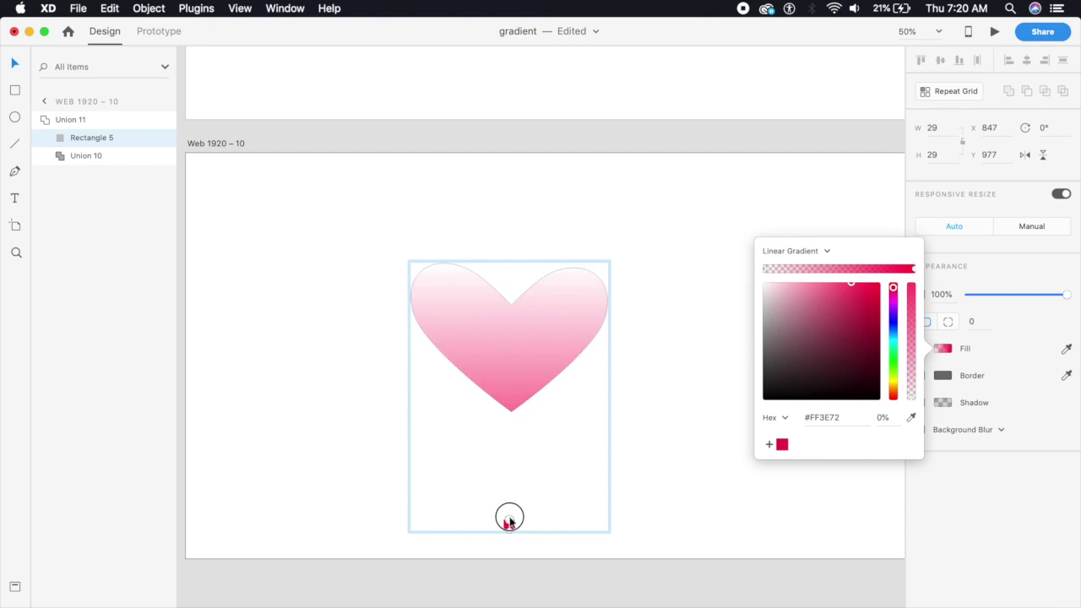
left_click(641, 492)
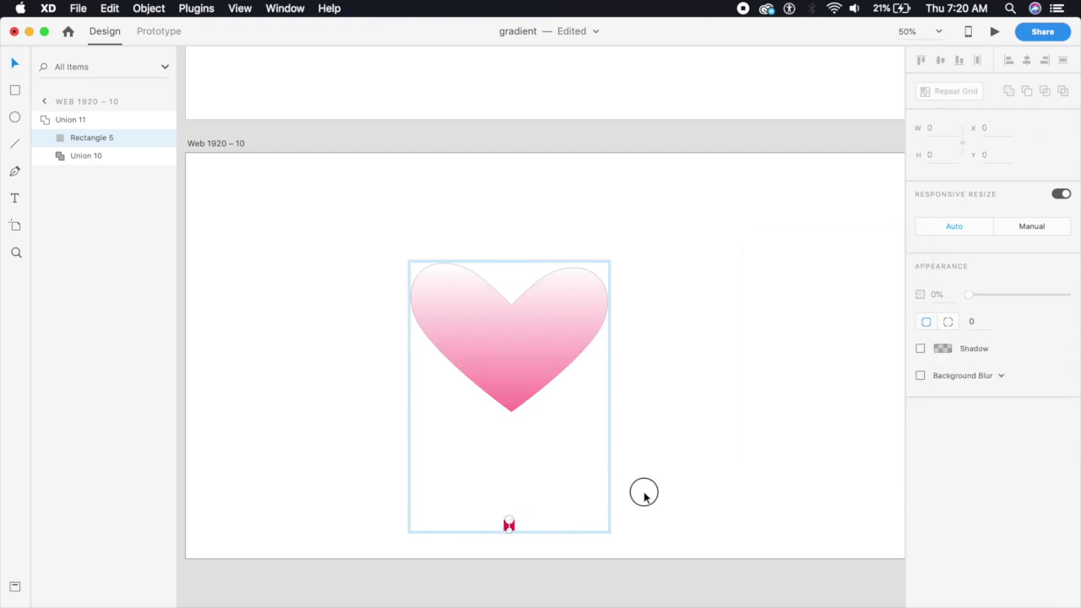
left_click(510, 525)
left_click(511, 526)
left_click_drag(511, 526, 513, 594)
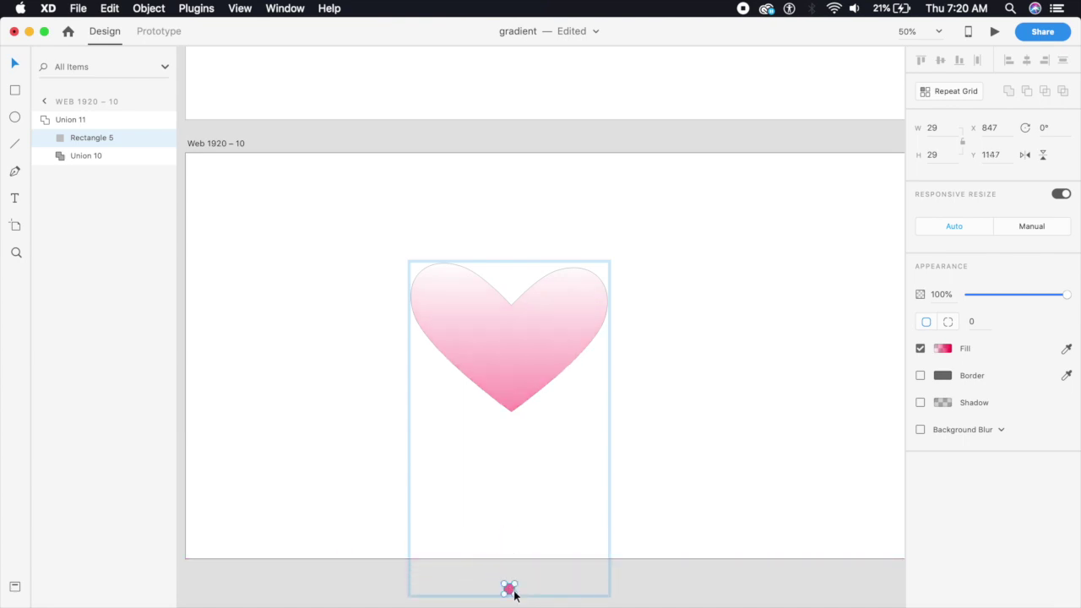
left_click(764, 426)
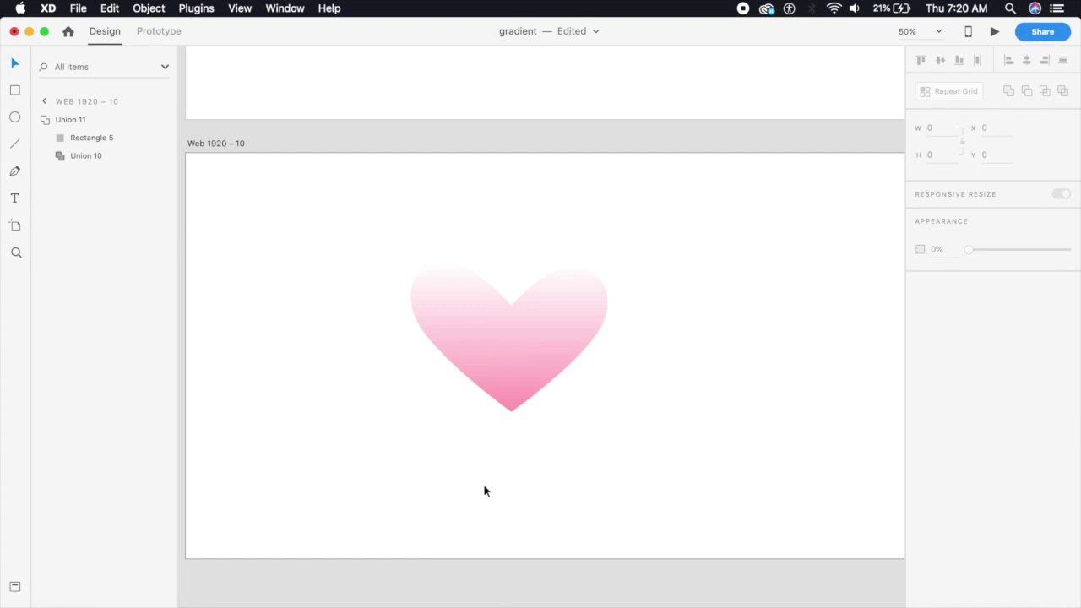
scroll(476, 483, "down", 3)
Step: Move the small square down on Web 1920 – 9, then delete that artboard
scroll(563, 470, "left", 6)
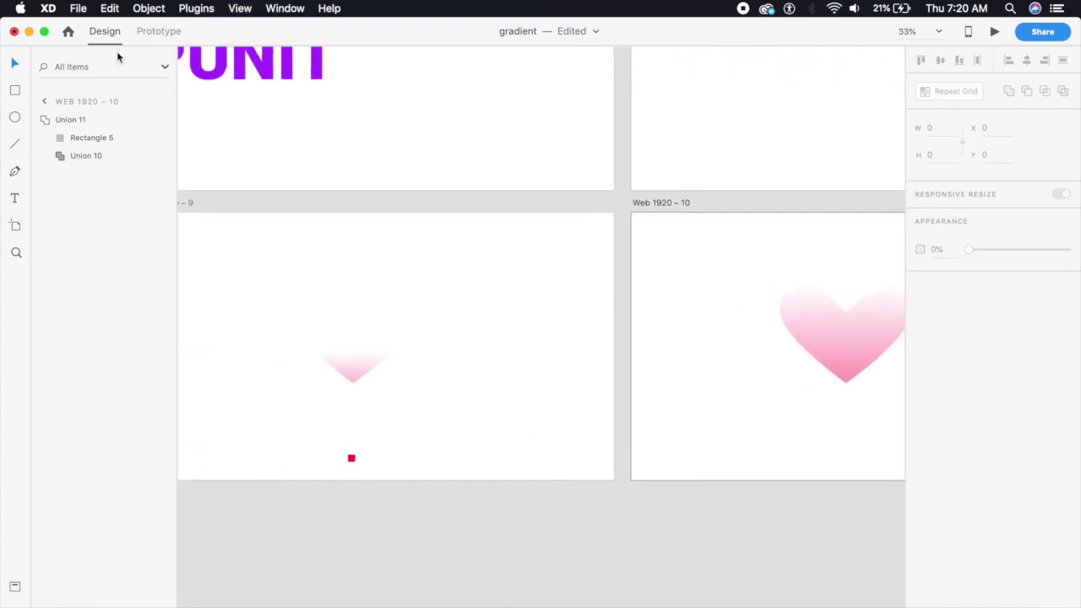
left_click(353, 460)
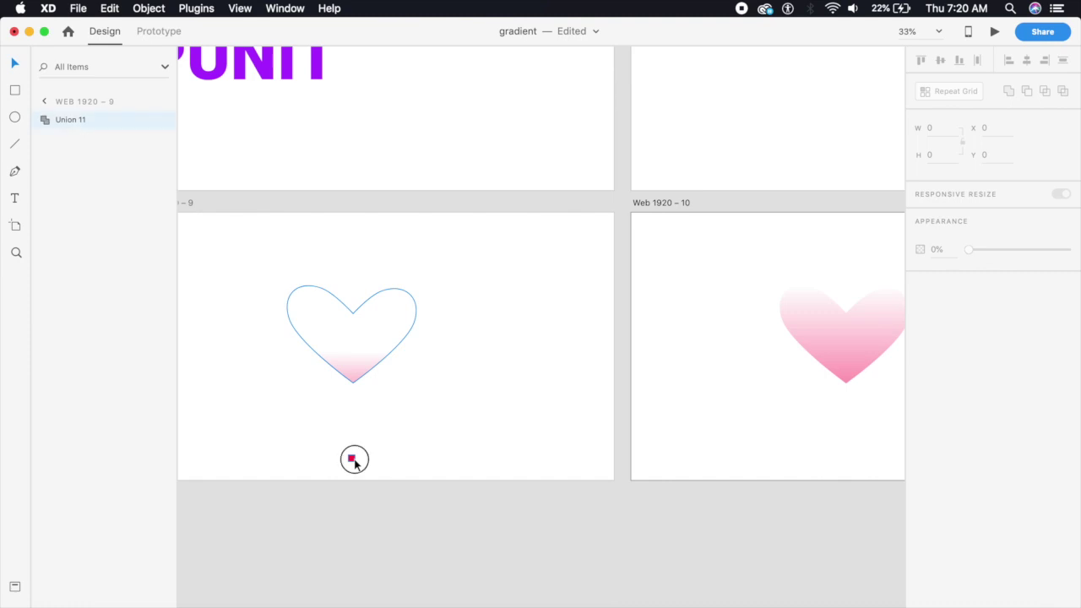
double_click(353, 459)
left_click_drag(353, 461, 352, 497)
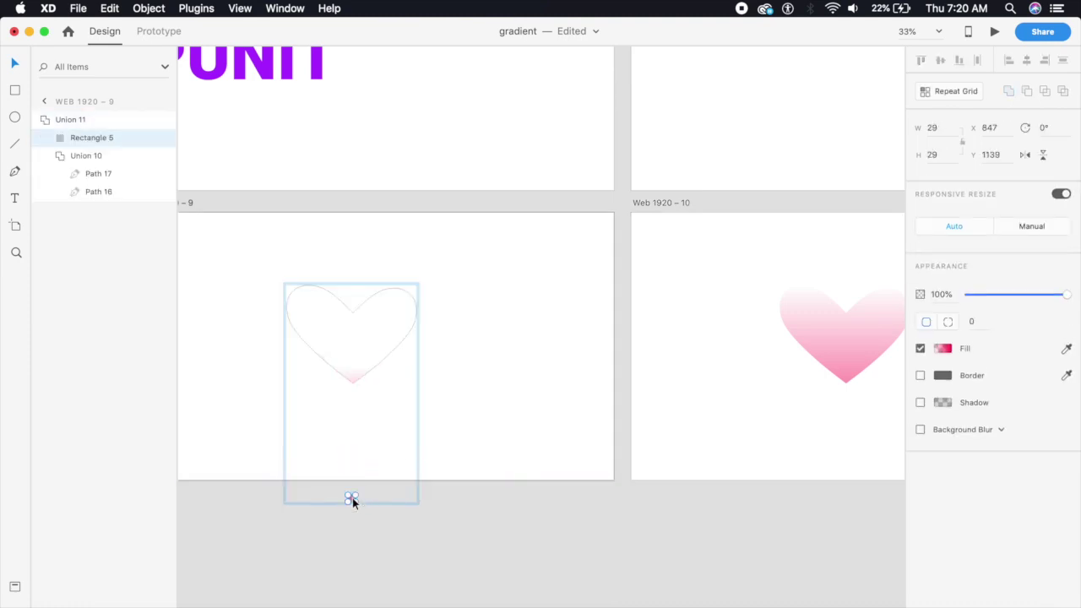
left_click(471, 402)
left_click(470, 403)
key("Delete")
Step: Duplicate Web 1920 – 10 as Web 1920 – 11 and raise its small square to Y 294
scroll(524, 438, "right", 10)
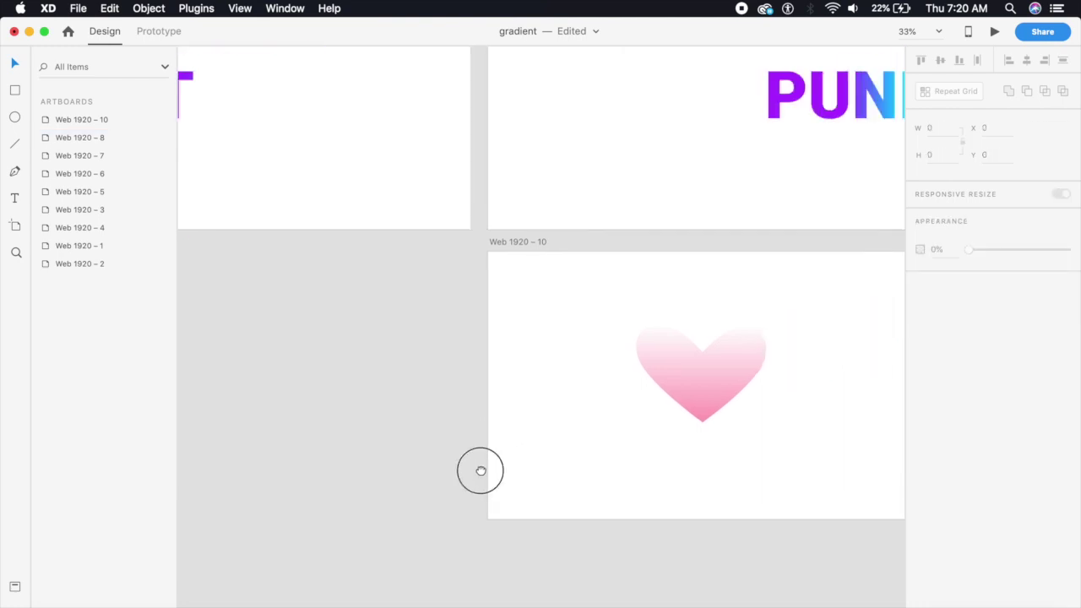
left_click(560, 340)
key("super+d")
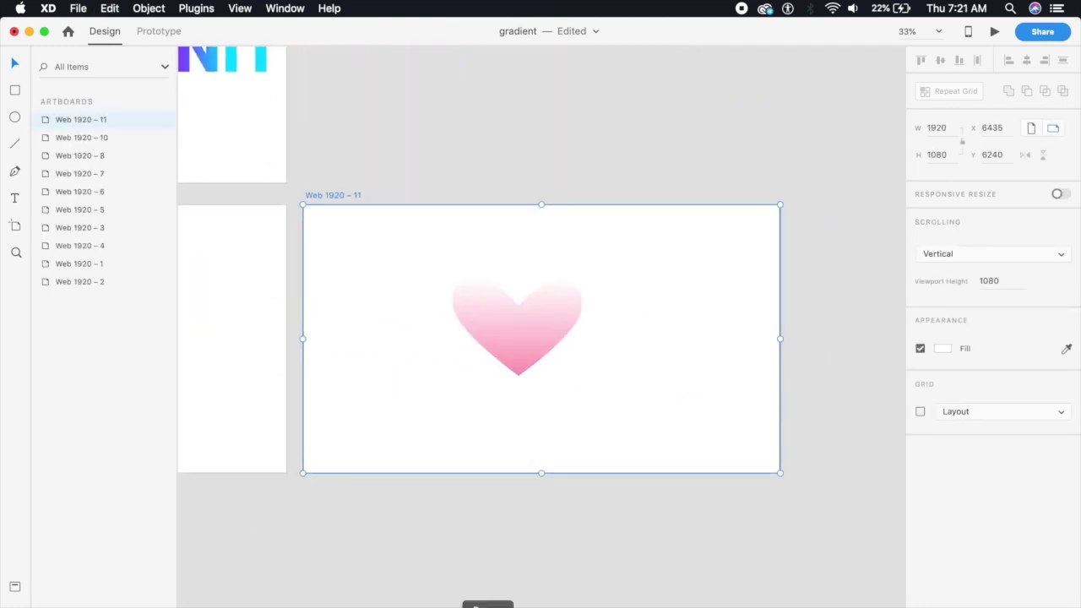
left_click(521, 375)
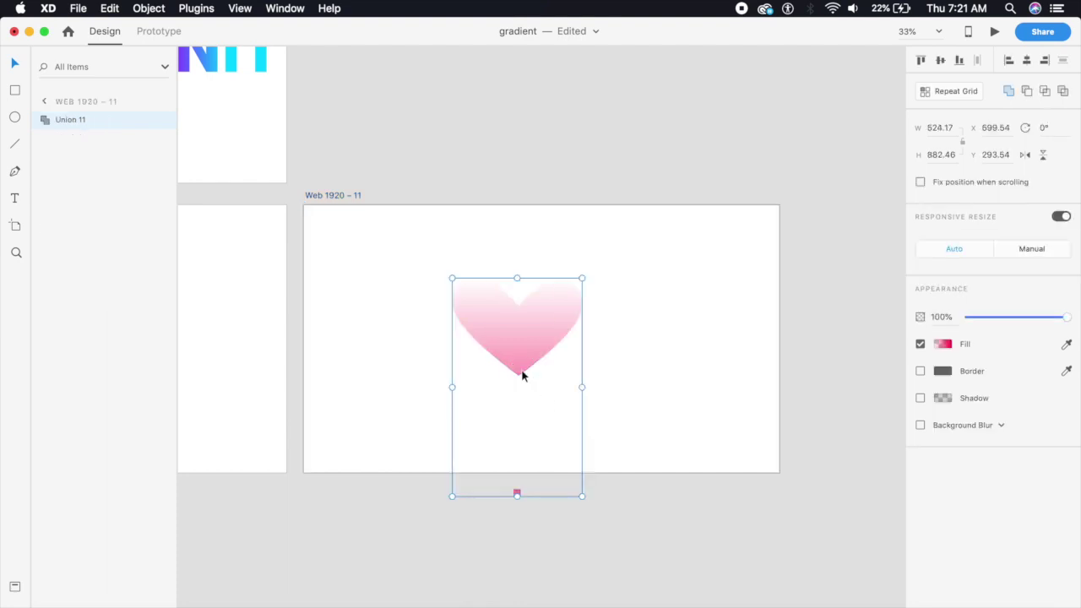
double_click(518, 495)
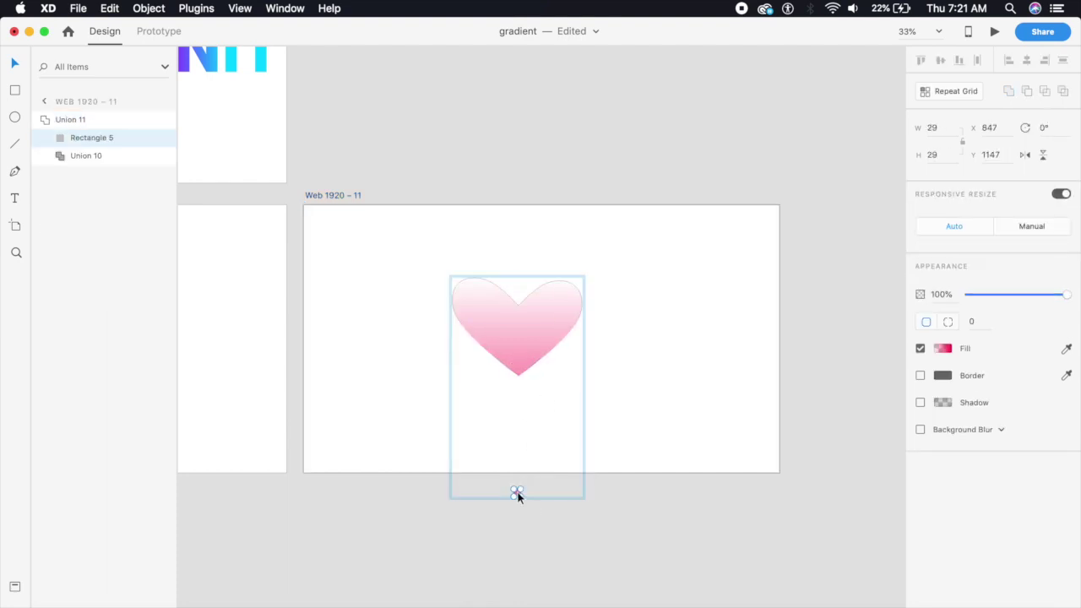
left_click_drag(517, 495, 511, 277)
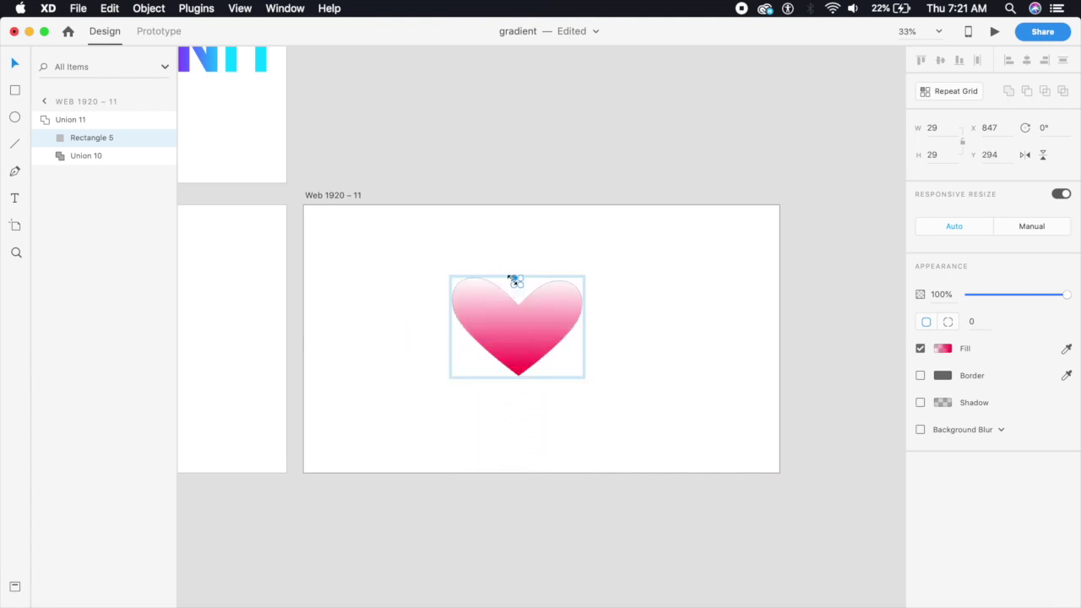
left_click_drag(515, 476, 427, 443)
scroll(426, 443, "left", 10)
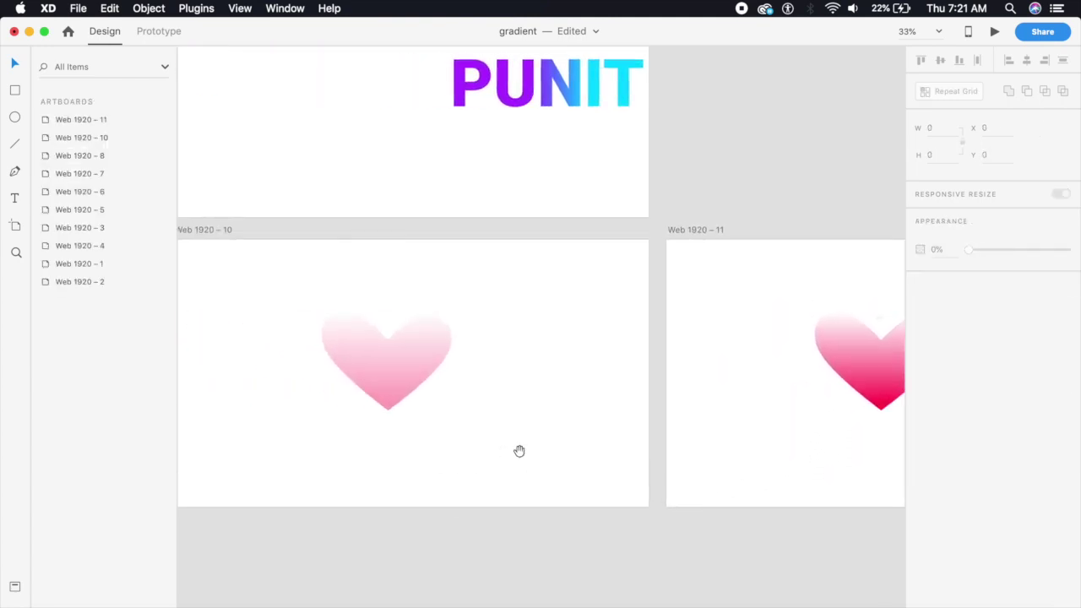
Step: Link the Union 11 heart to Web 1920 – 11 with Tap, Auto-Animate, Ease In-Out 0.6 s, and preview it
left_click(157, 31)
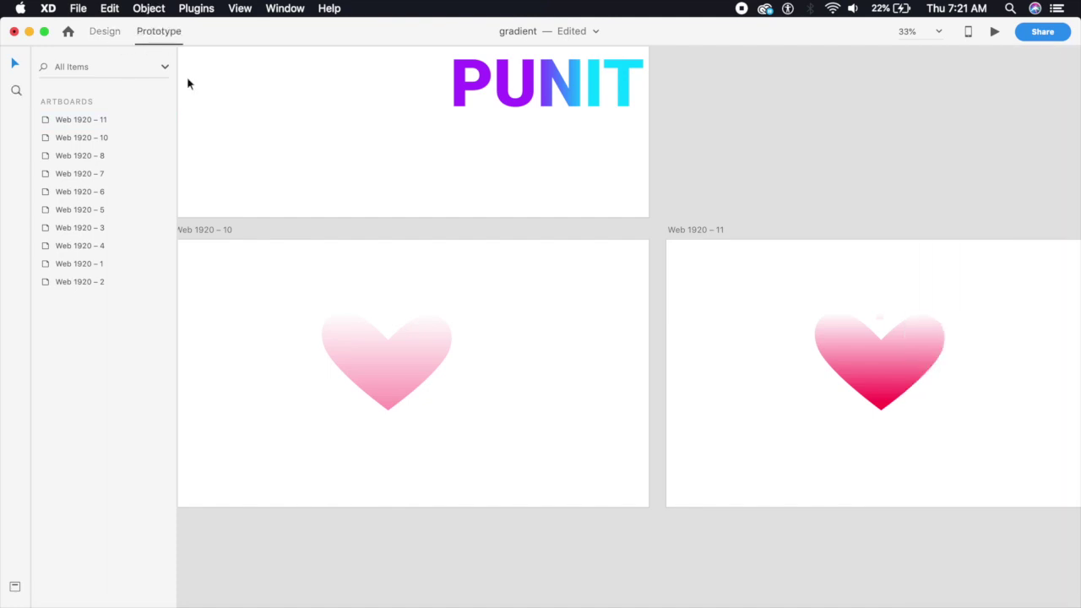
left_click(437, 364)
left_click_drag(457, 422, 720, 410)
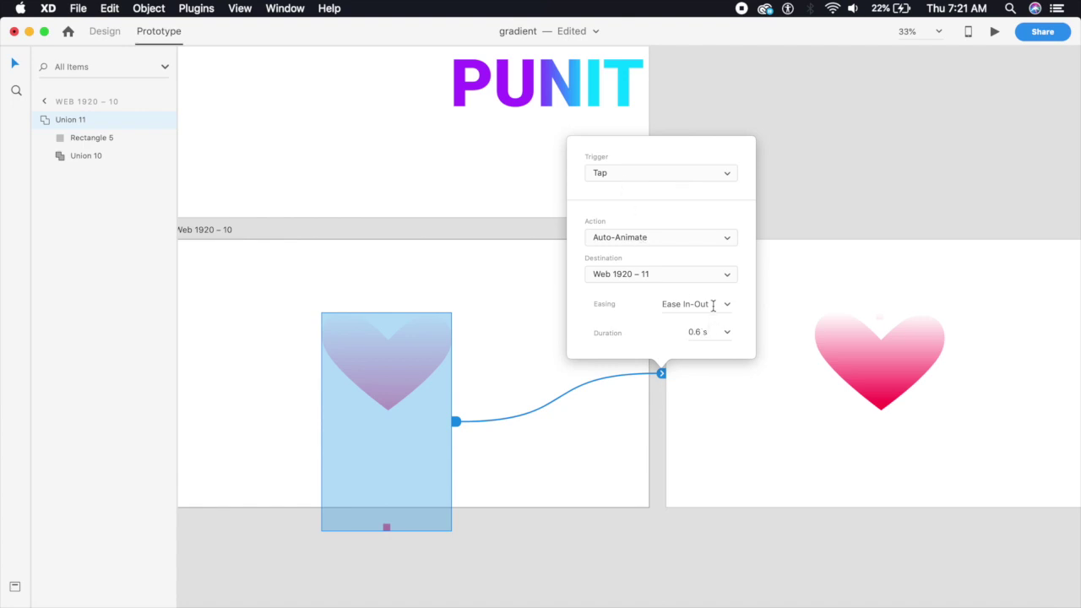
left_click(534, 374)
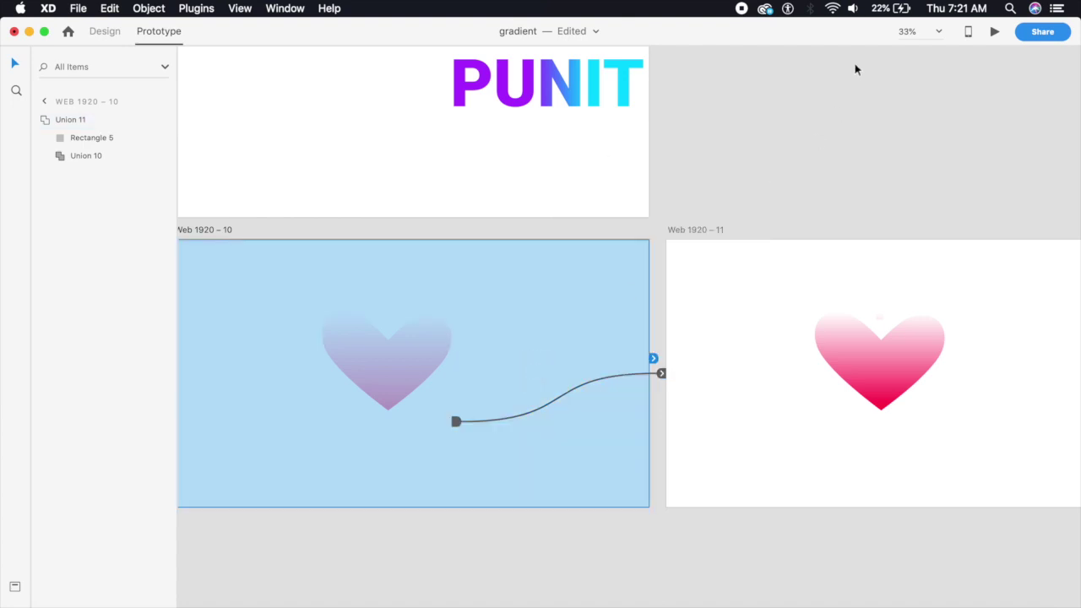
left_click(992, 32)
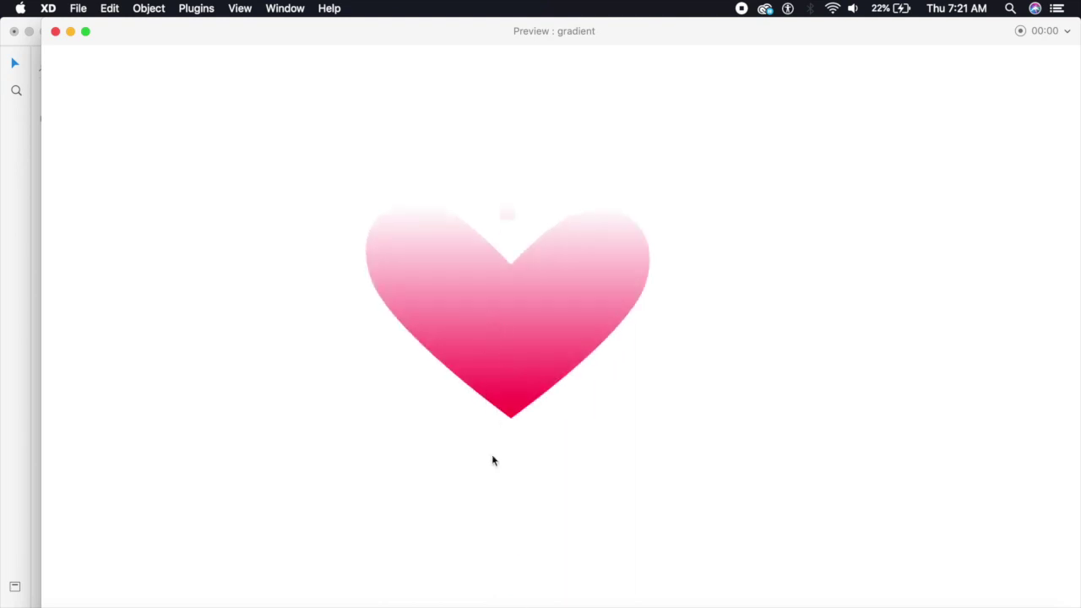
left_click(56, 32)
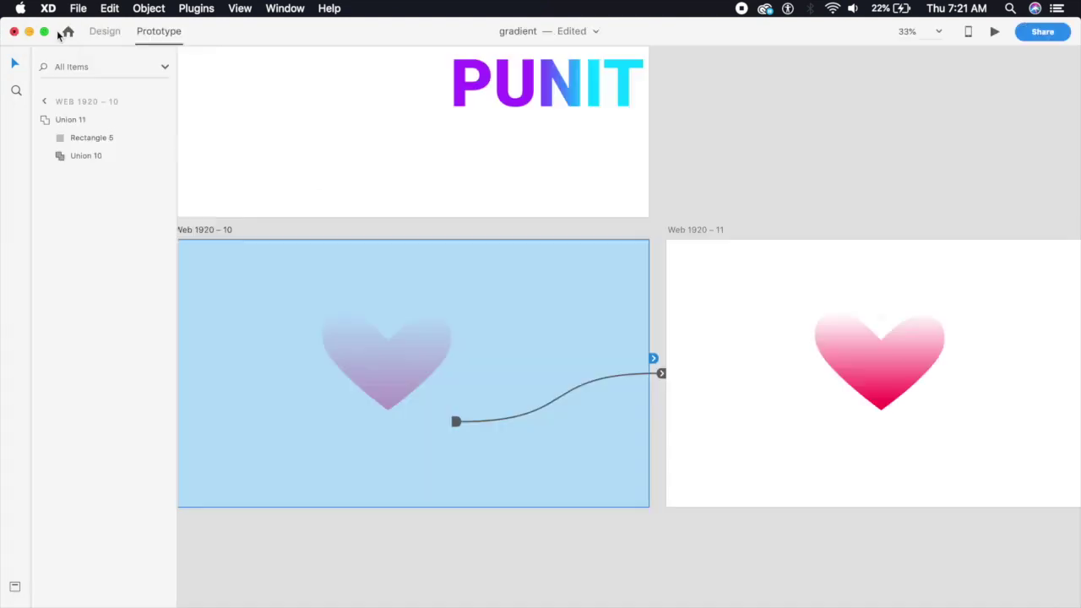
Step: Preview the earlier heart prototype on Web 1920 – 2, tapping the heart several times
scroll(537, 295, "up", 3)
scroll(524, 449, "down", 5)
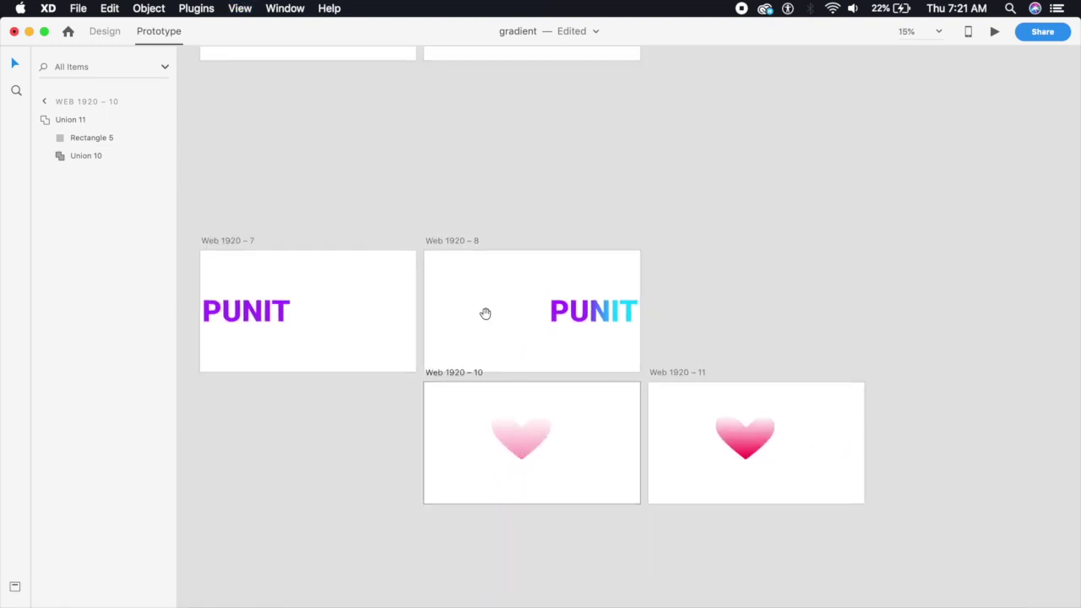
scroll(485, 313, "up", 3)
scroll(472, 324, "up", 8)
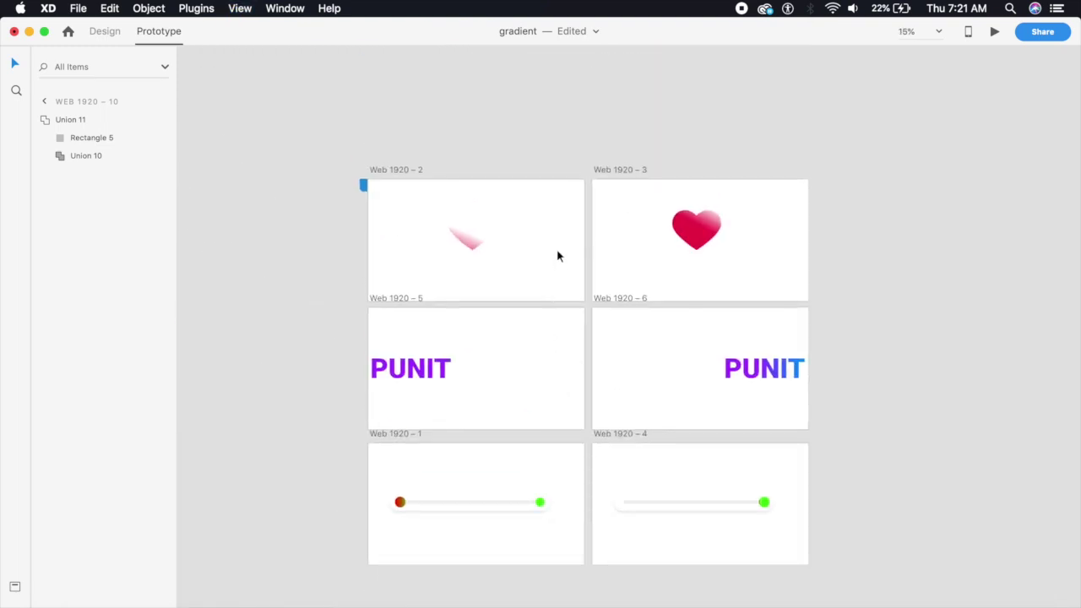
left_click(557, 253)
left_click(994, 31)
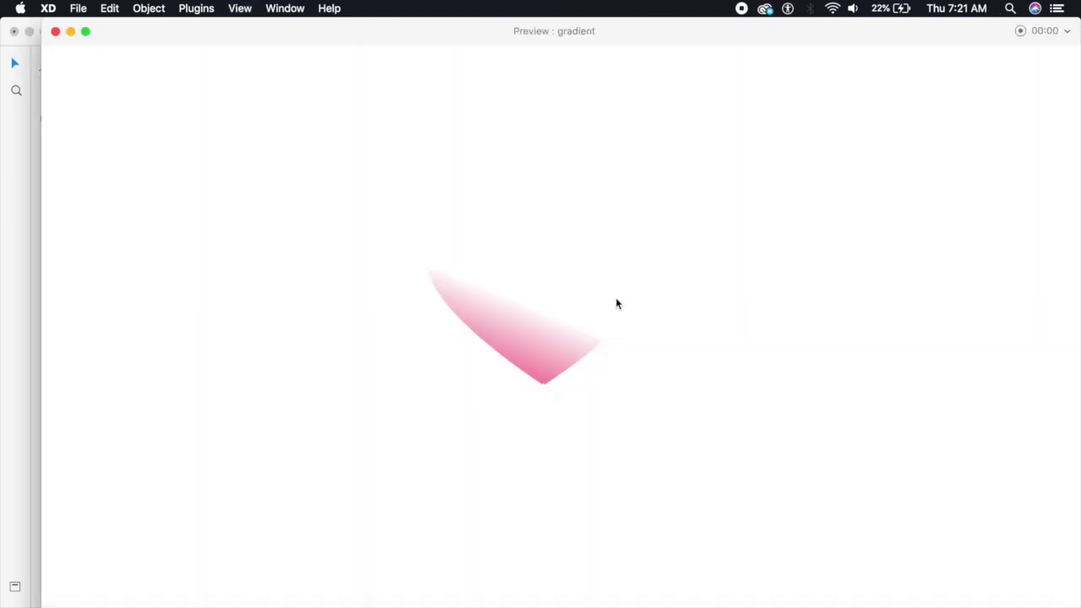
left_click(566, 296)
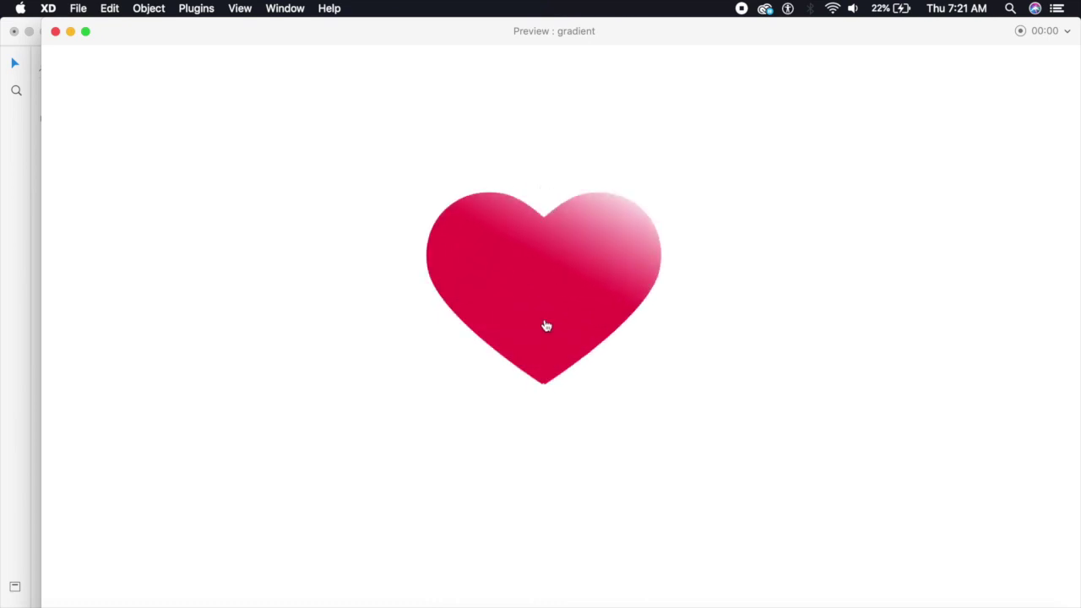
left_click(557, 331)
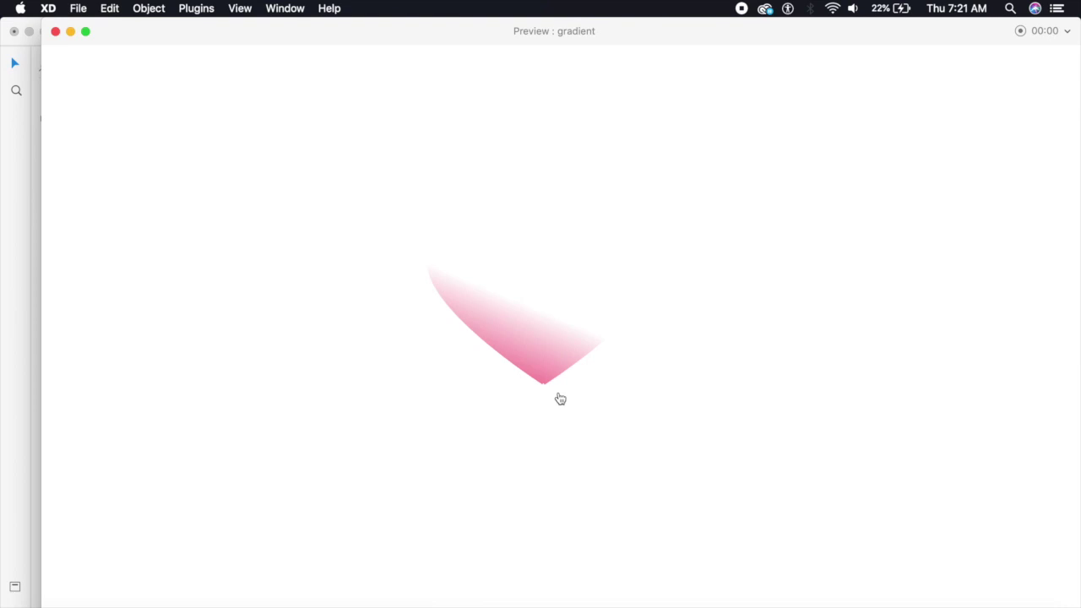
left_click(561, 329)
left_click(555, 330)
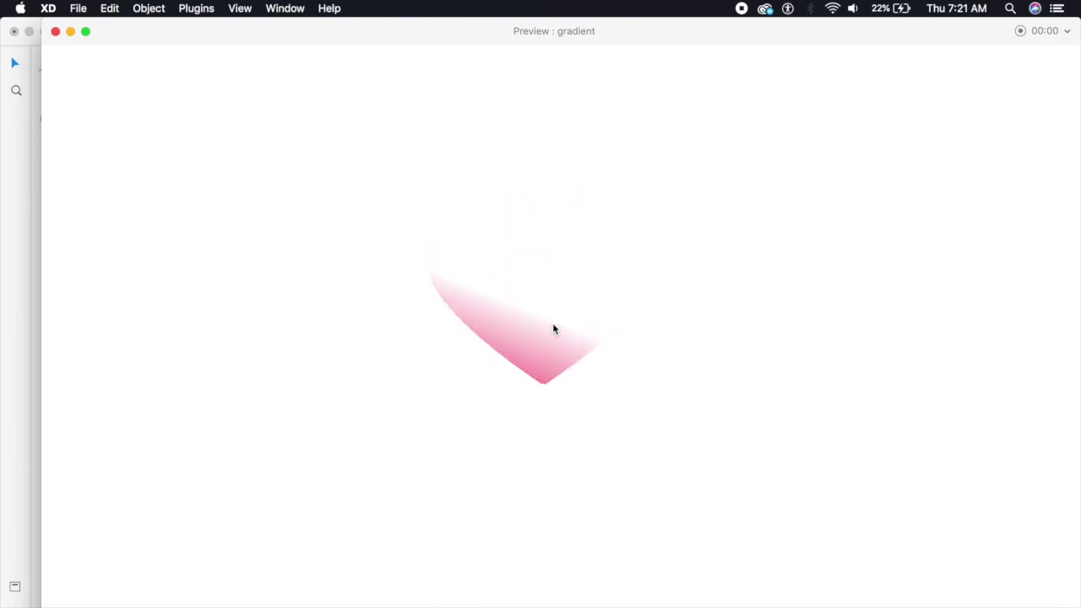
left_click(55, 32)
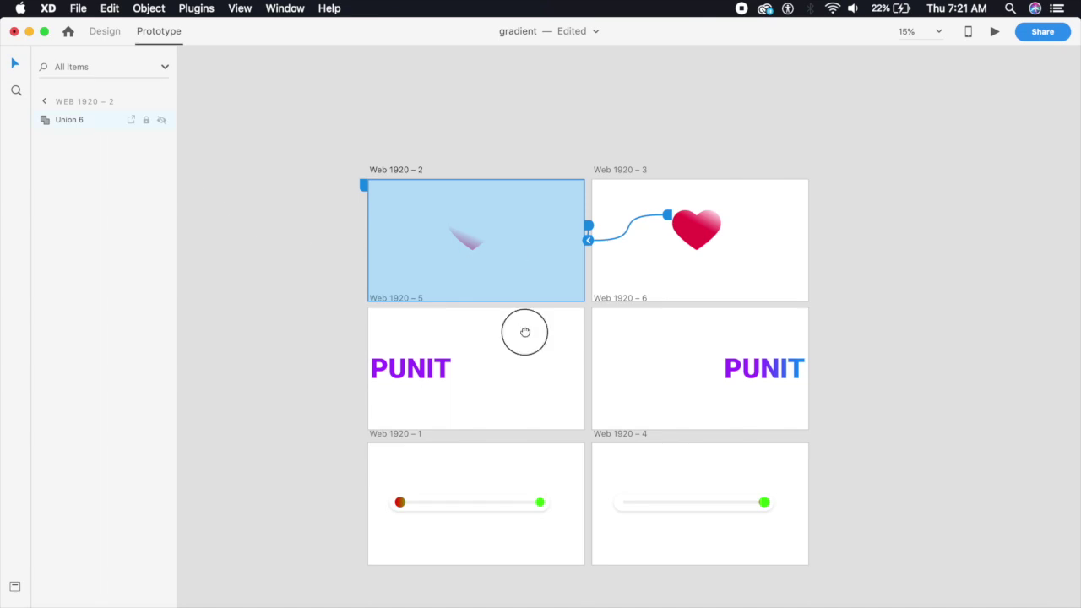
Step: Preview the PUNIT prototype from Web 1920 – 5, sliding PUNIT across to the right
scroll(521, 330, "down", 2)
left_click(454, 449)
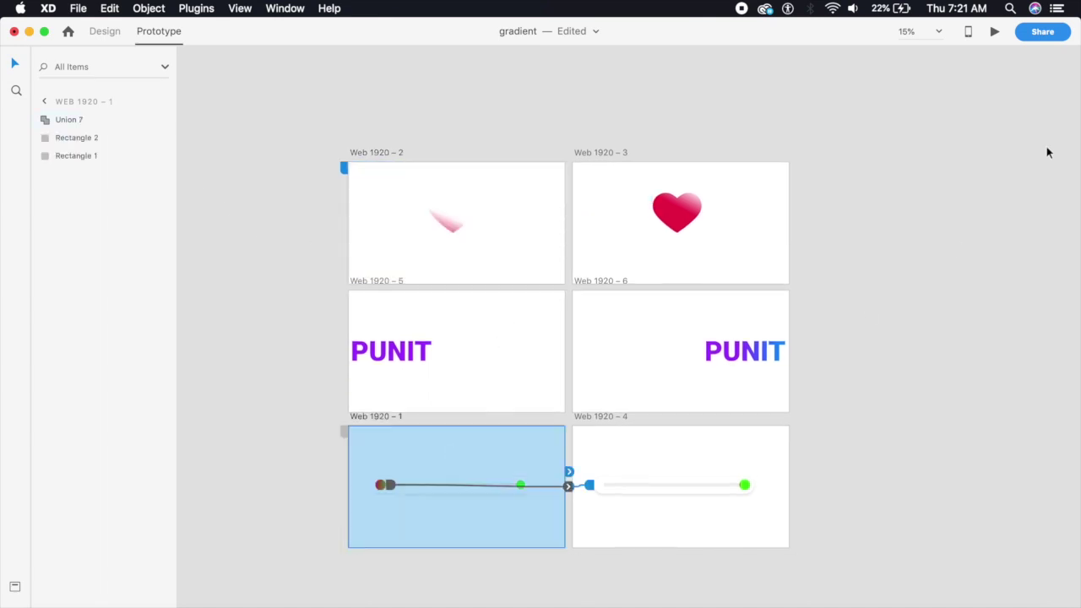
left_click(553, 361)
left_click(994, 32)
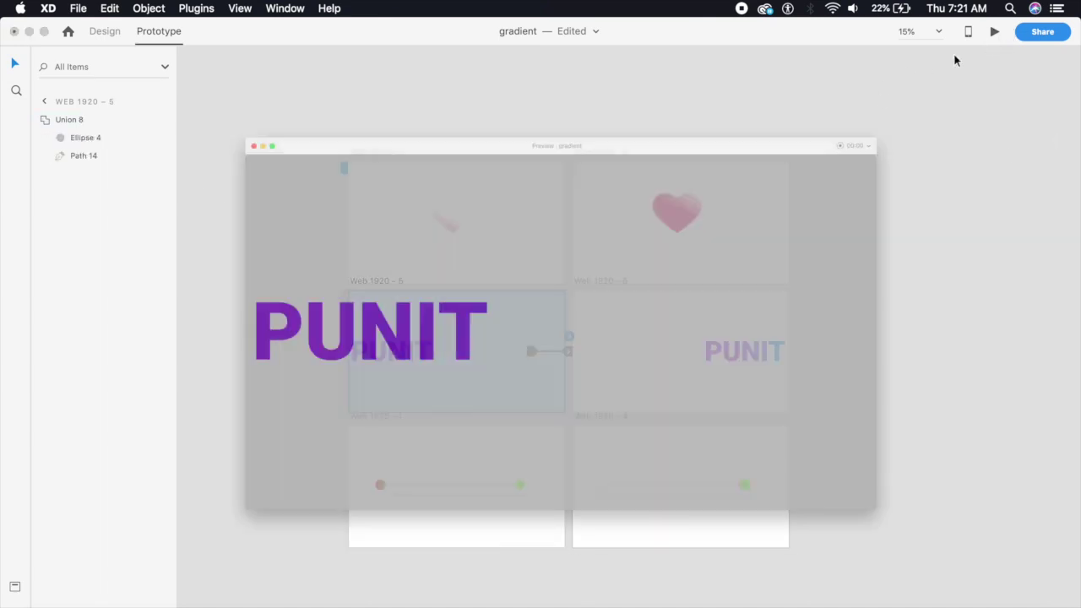
left_click_drag(302, 357, 960, 307)
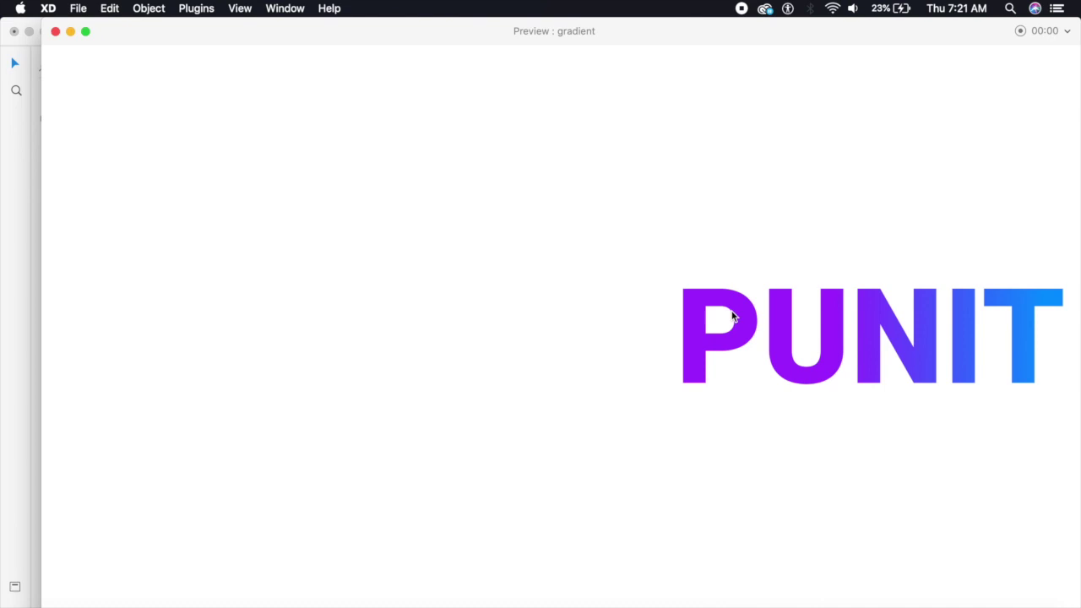
left_click(55, 31)
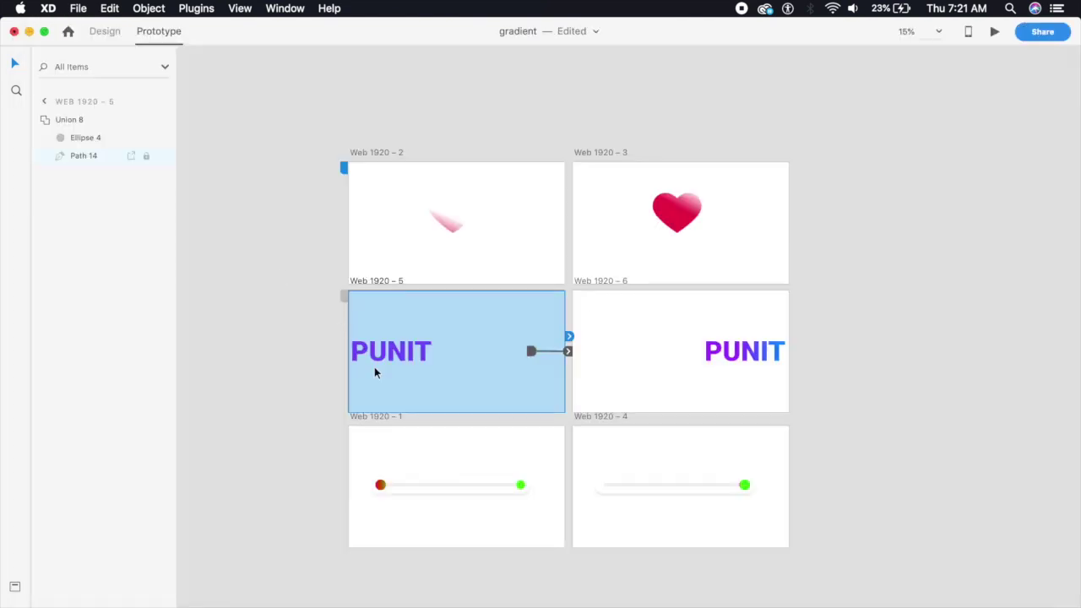
left_click(991, 33)
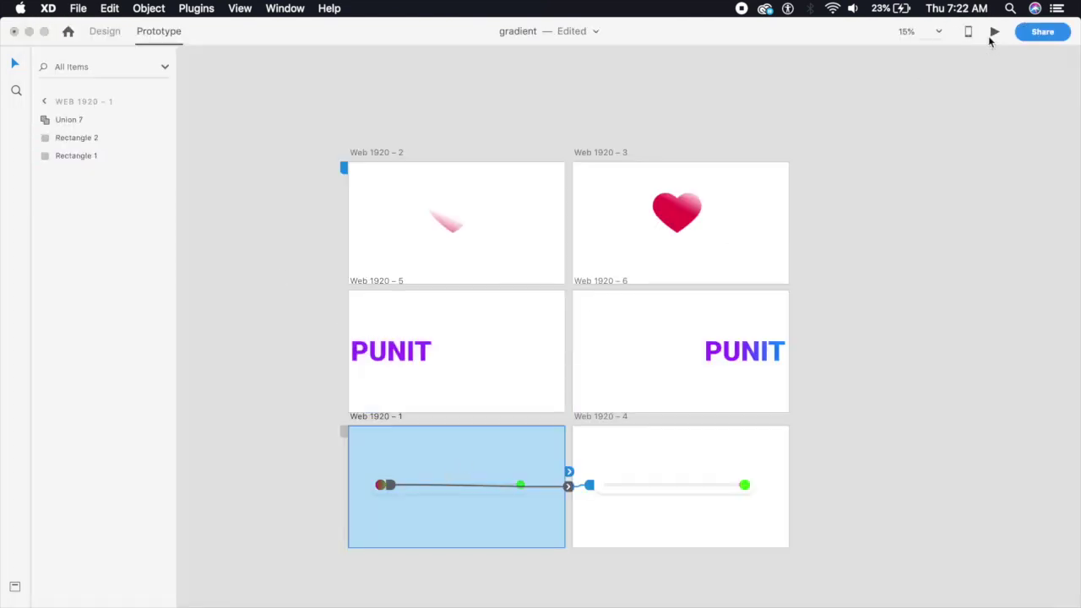
Step: Slide the slider knob to the track's right end, then preview Web 1920 – 5 and drag PUNIT right
left_click_drag(180, 341, 853, 354)
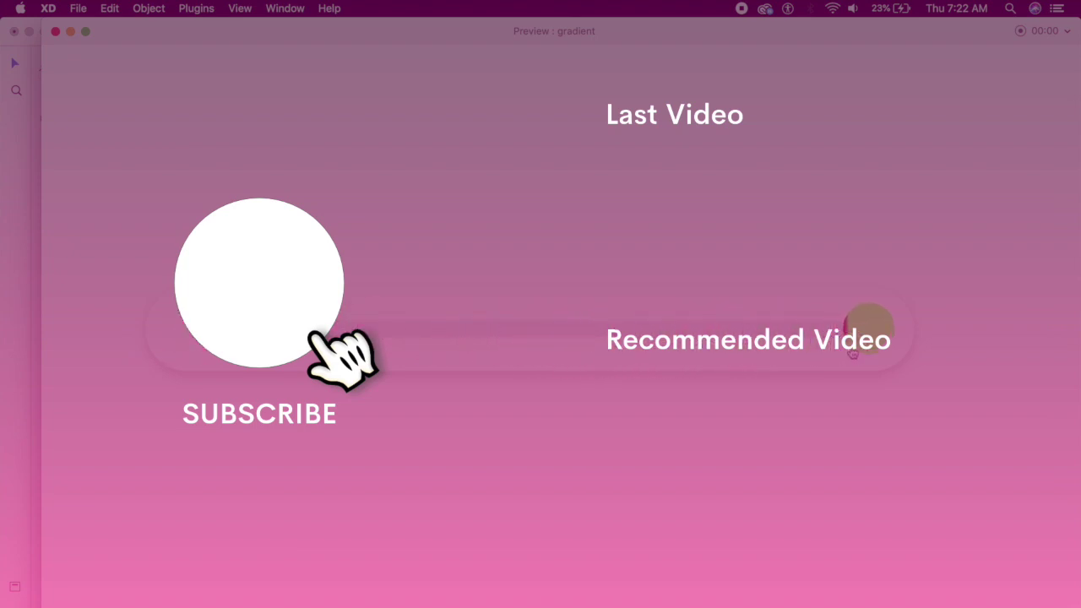
left_click(56, 31)
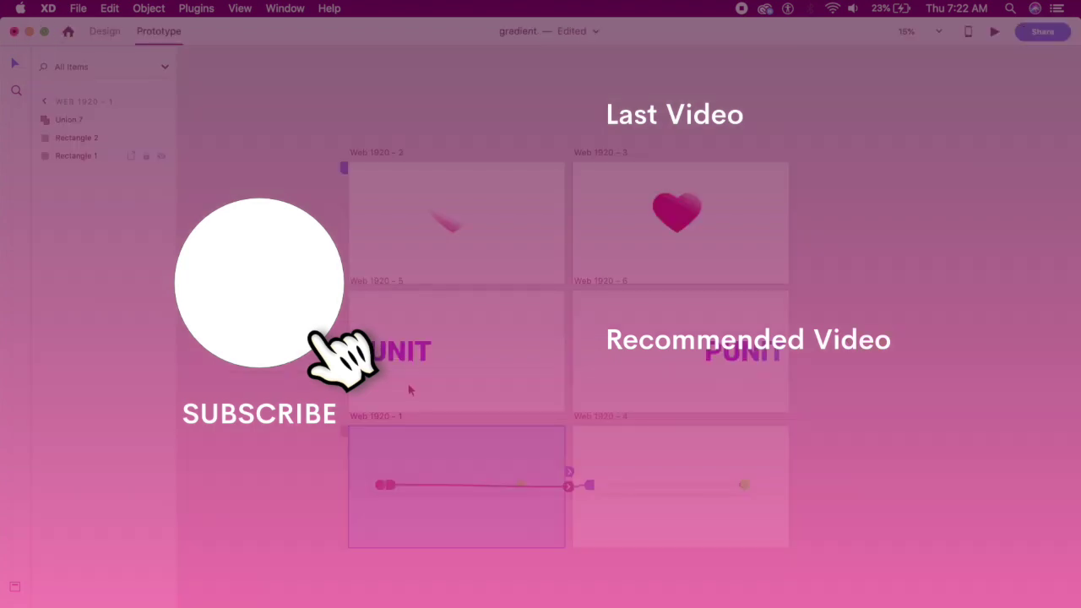
left_click(456, 340)
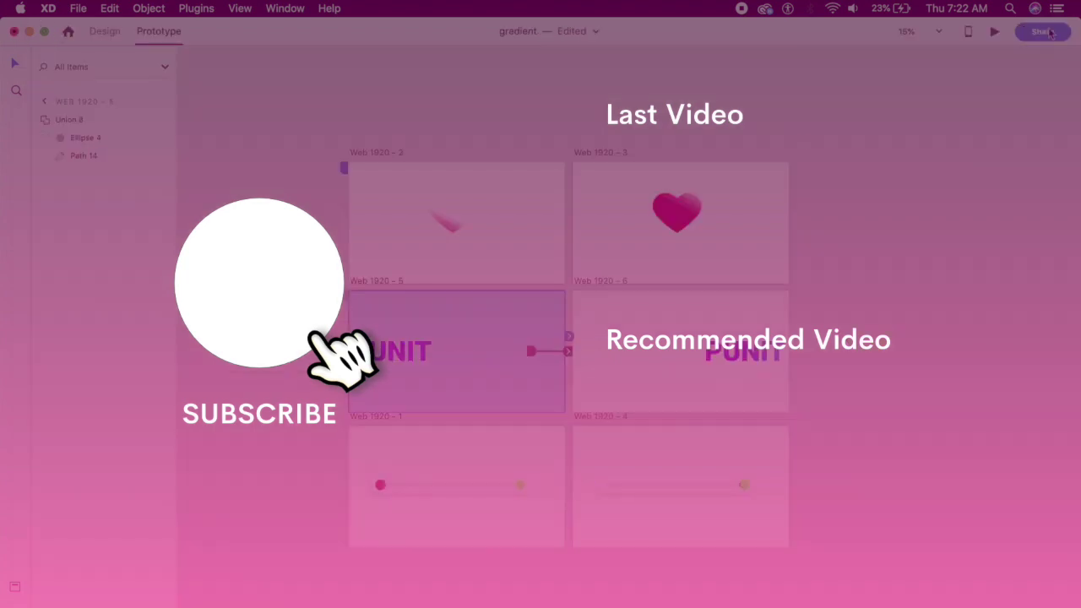
left_click(994, 31)
left_click_drag(232, 364, 921, 406)
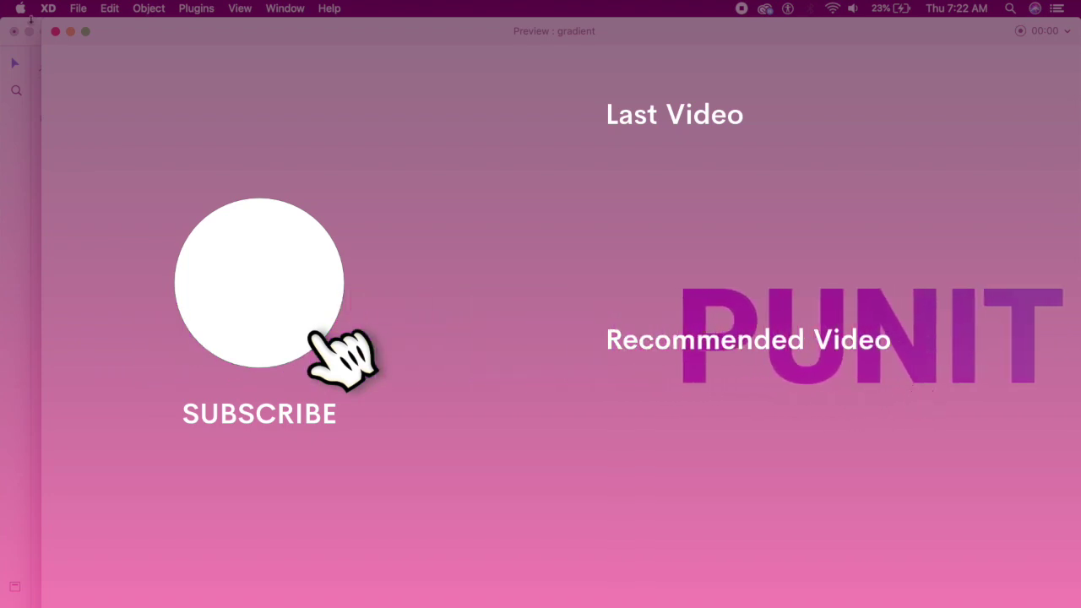